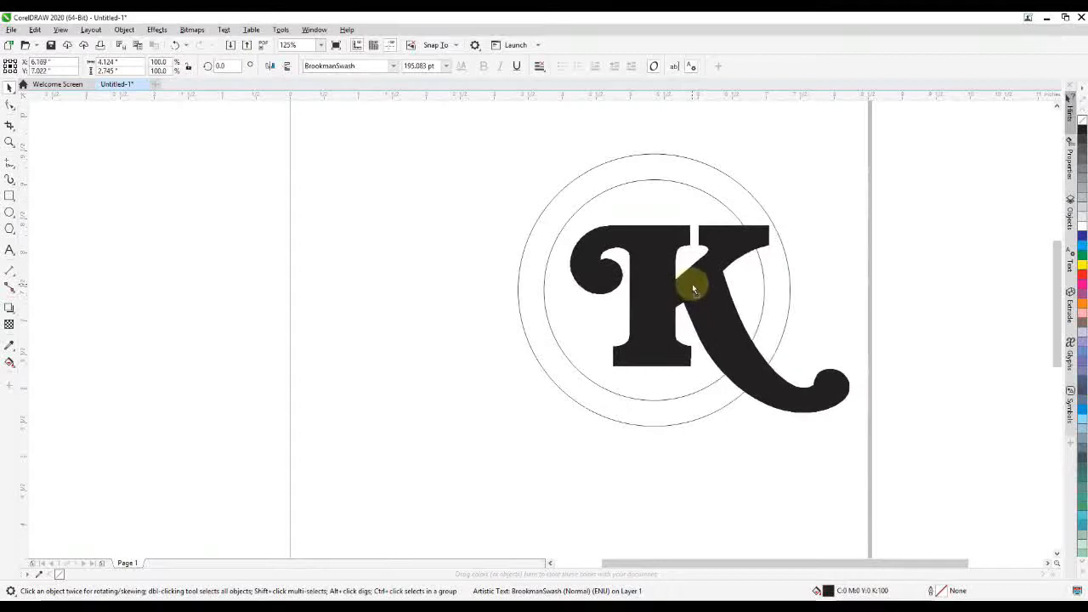
Move the black K slightly down and left over the concentric circles, to about X 6.11 in, Y 6.93 in.
{"action": "scroll", "coordinate": [532, 282], "scroll_direction": "down", "scroll_amount": 1}
{"action": "scroll", "coordinate": [707, 272], "scroll_direction": "up", "scroll_amount": 1}
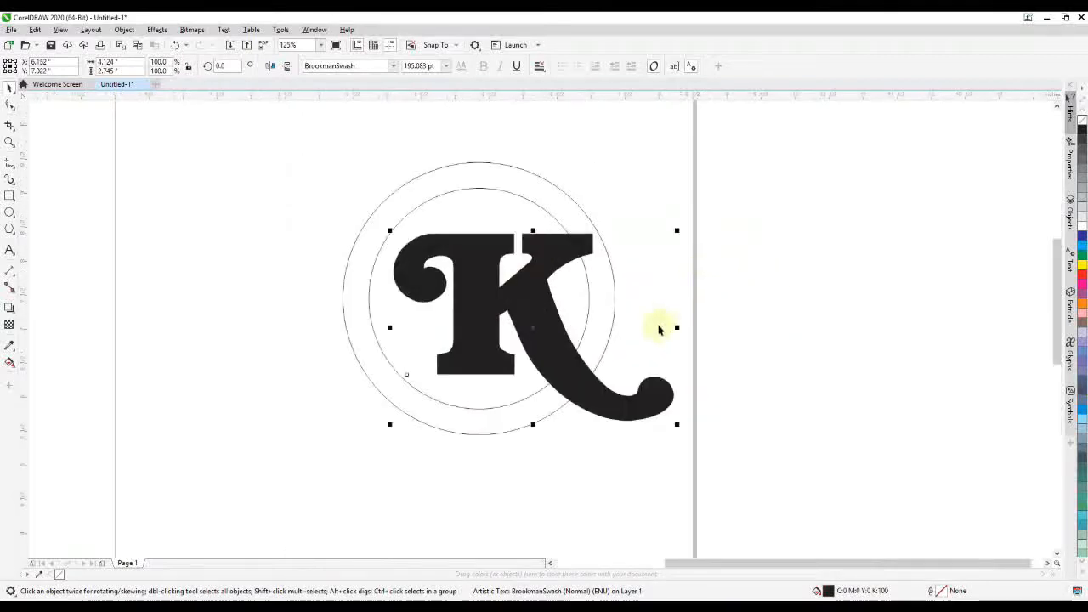
{"action": "left_click_drag", "start_coordinate": [586, 397], "coordinate": [583, 401]}
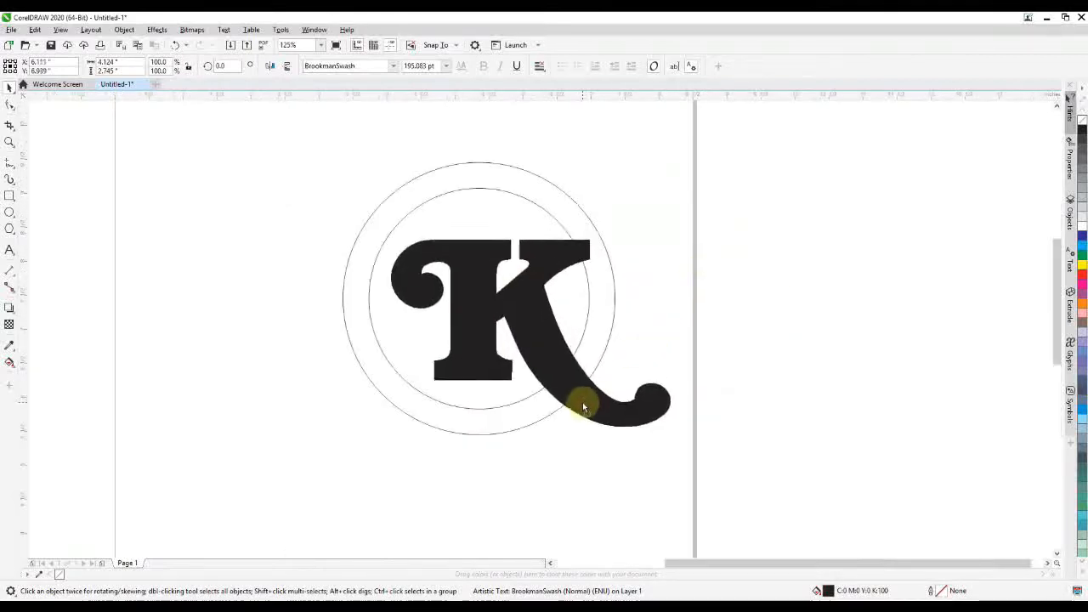
{"action": "scroll", "coordinate": [509, 361], "scroll_direction": "down", "scroll_amount": 1}
{"action": "scroll", "coordinate": [514, 324], "scroll_direction": "up", "scroll_amount": 1}
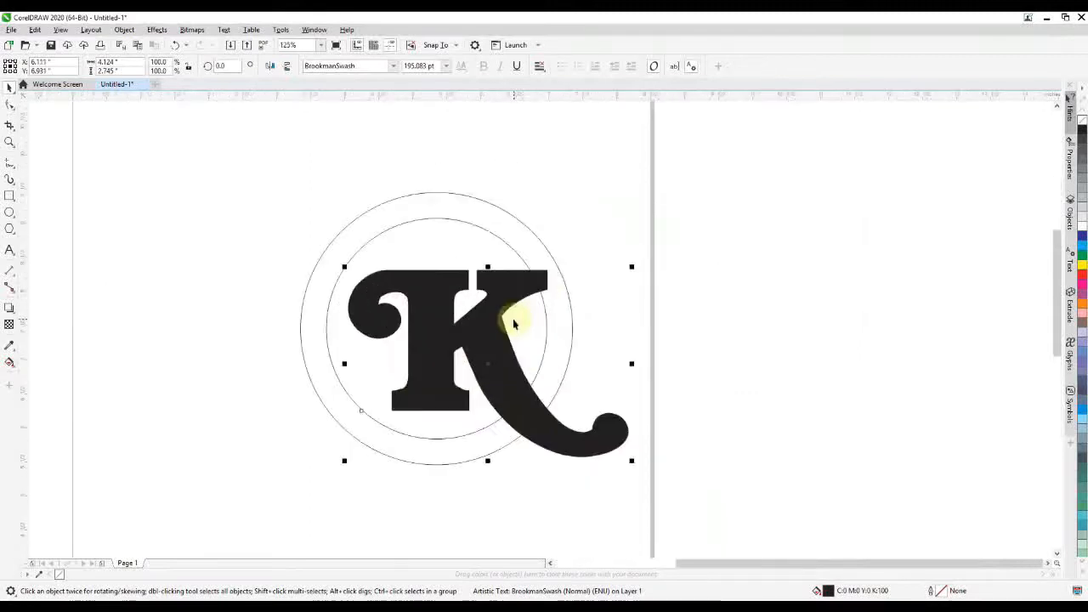
Give the K a 10 pt outline and convert that outline to a separate object.
{"action": "key", "text": "F12"}
{"action": "key", "text": "Return"}
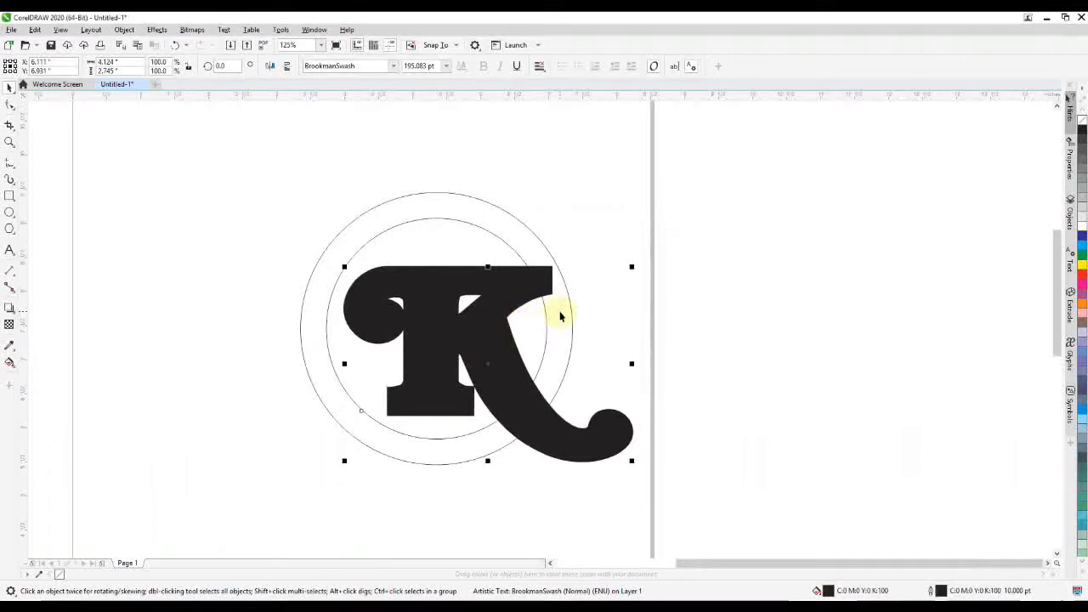
{"action": "key", "text": "ctrl+shift+q"}
Trim the ring with the converted 10 pt outline object and delete the cutting object.
{"action": "left_click", "coordinate": [621, 293]}
{"action": "left_click_drag", "start_coordinate": [503, 270], "coordinate": [533, 254]}
{"action": "key", "text": "ctrl+z"}
{"action": "left_click", "coordinate": [523, 243], "text": "shift"}
{"action": "left_click", "coordinate": [348, 67]}
{"action": "left_click", "coordinate": [636, 231]}
{"action": "left_click", "coordinate": [549, 275]}
{"action": "key", "text": "Delete"}
Check the gap between the K and the ring, and undo the trim and the outline conversion.
{"action": "scroll", "coordinate": [550, 286], "scroll_direction": "up", "scroll_amount": 3}
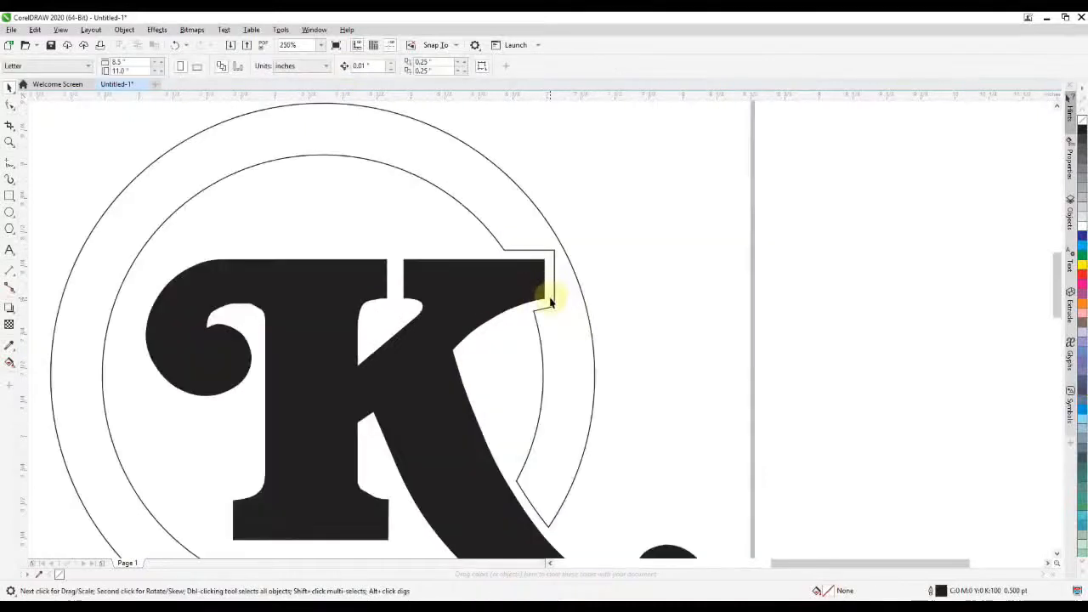
{"action": "scroll", "coordinate": [479, 273], "scroll_direction": "down", "scroll_amount": 3}
{"action": "scroll", "coordinate": [537, 404], "scroll_direction": "up", "scroll_amount": 3}
{"action": "key", "text": "ctrl+a"}
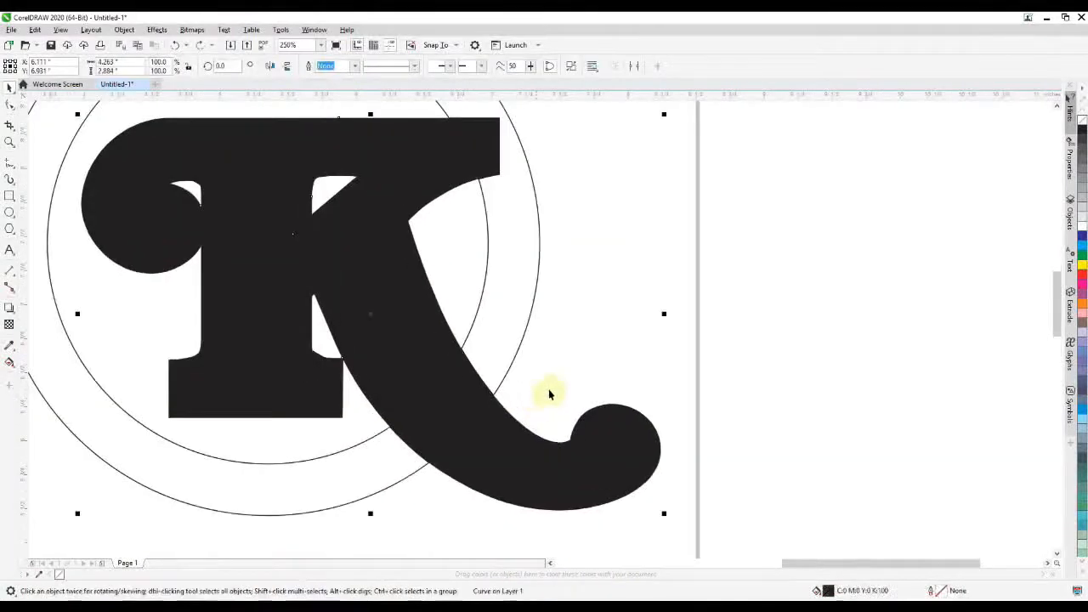
{"action": "left_click", "coordinate": [499, 400]}
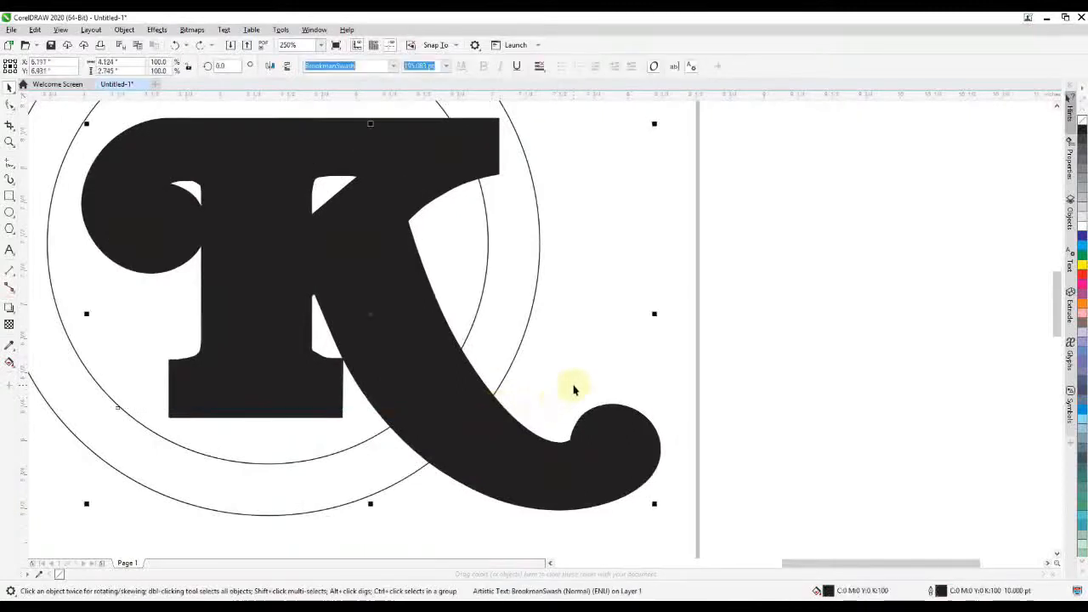
Set the K's outline width to 20 pt and convert the outline to an object in its original position.
{"action": "left_click", "coordinate": [511, 427]}
{"action": "key", "text": "F12"}
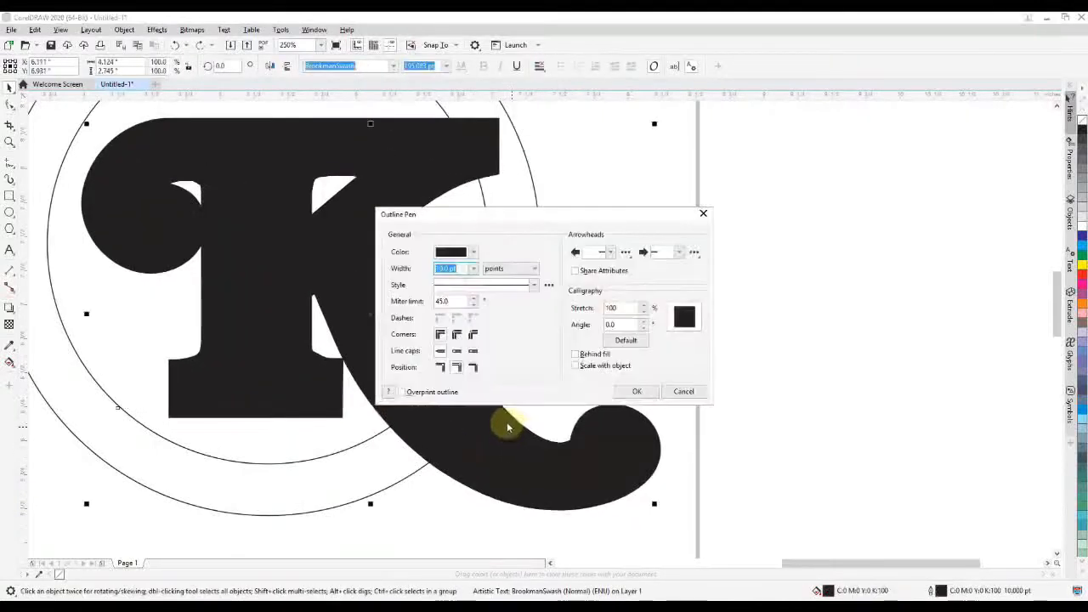
{"action": "type", "text": "20"}
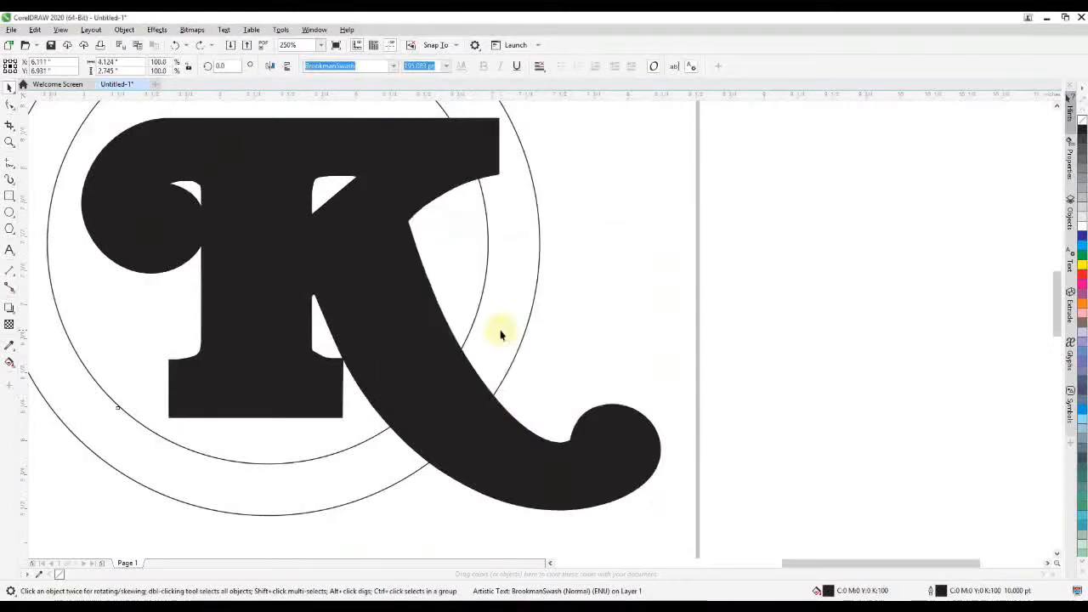
{"action": "key", "text": "Return"}
{"action": "key", "text": "F12"}
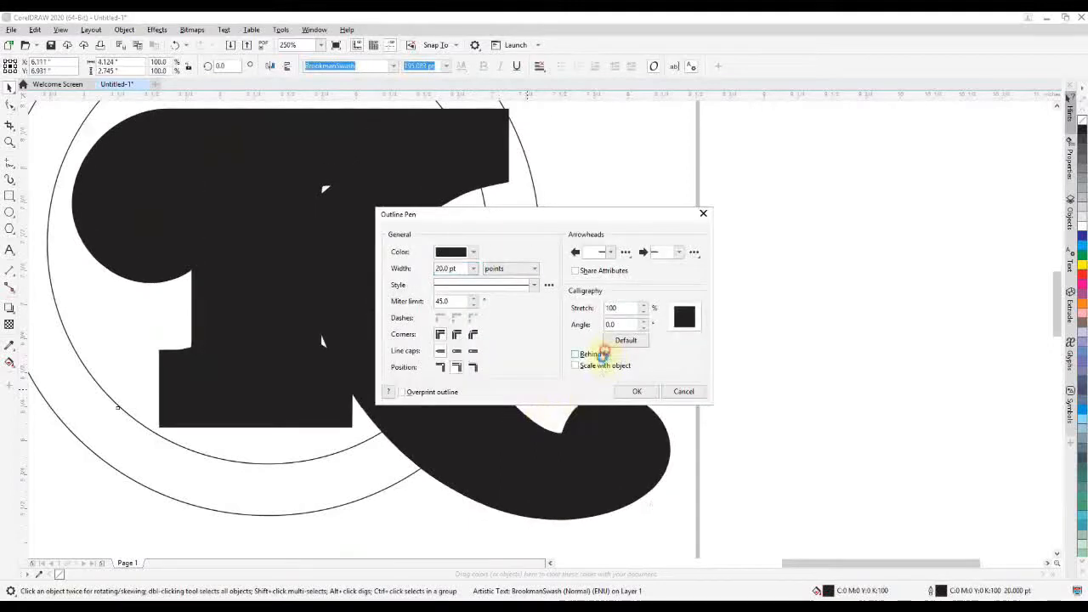
{"action": "left_click", "coordinate": [637, 391]}
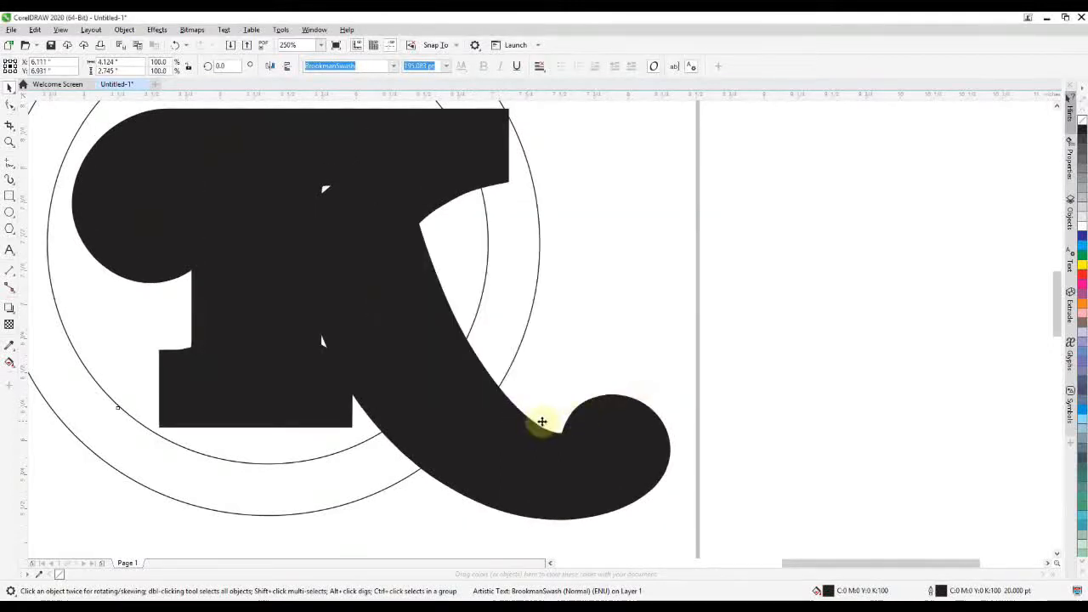
{"action": "key", "text": "ctrl+shift+q"}
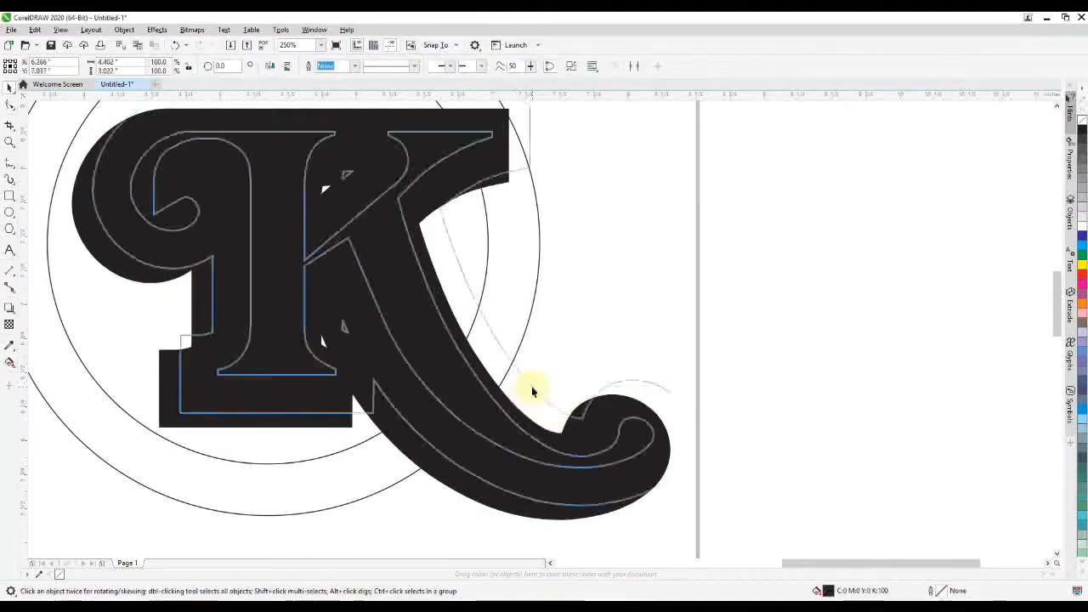
{"action": "key", "text": "ctrl+z"}
Trim the ring with the 20 pt outline object and delete the cutting object.
{"action": "left_click", "coordinate": [515, 329], "text": "shift"}
{"action": "left_click", "coordinate": [347, 67]}
{"action": "left_click", "coordinate": [680, 346]}
{"action": "left_click", "coordinate": [453, 318]}
{"action": "key", "text": "Delete"}
Draw a rectangle across the ring's pointed tip beside the end of the K's upper arm.
{"action": "scroll", "coordinate": [458, 360], "scroll_direction": "down", "scroll_amount": 1}
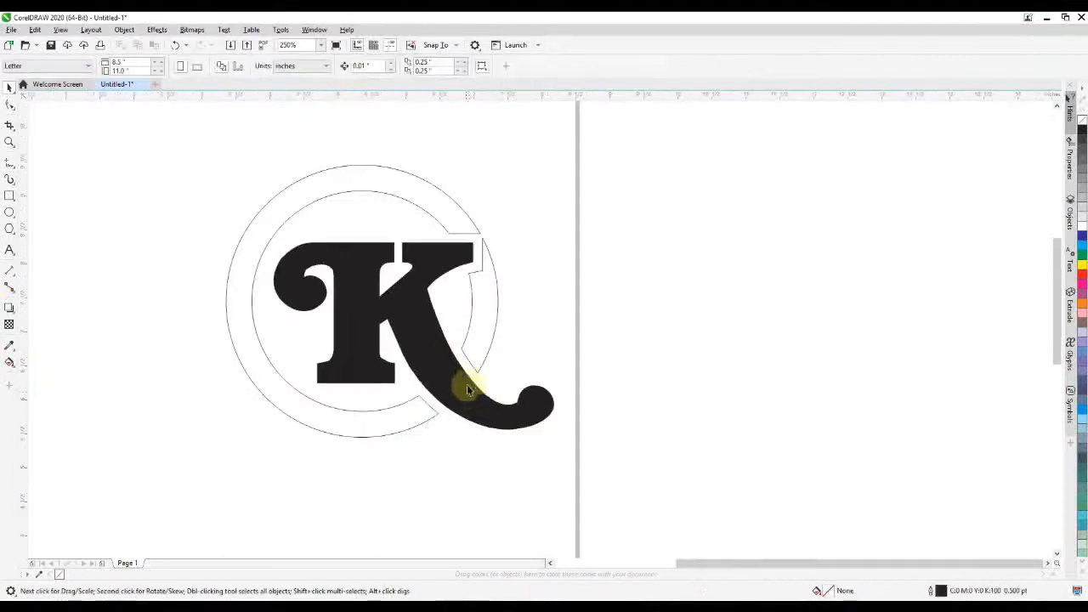
{"action": "scroll", "coordinate": [490, 228], "scroll_direction": "up", "scroll_amount": 2}
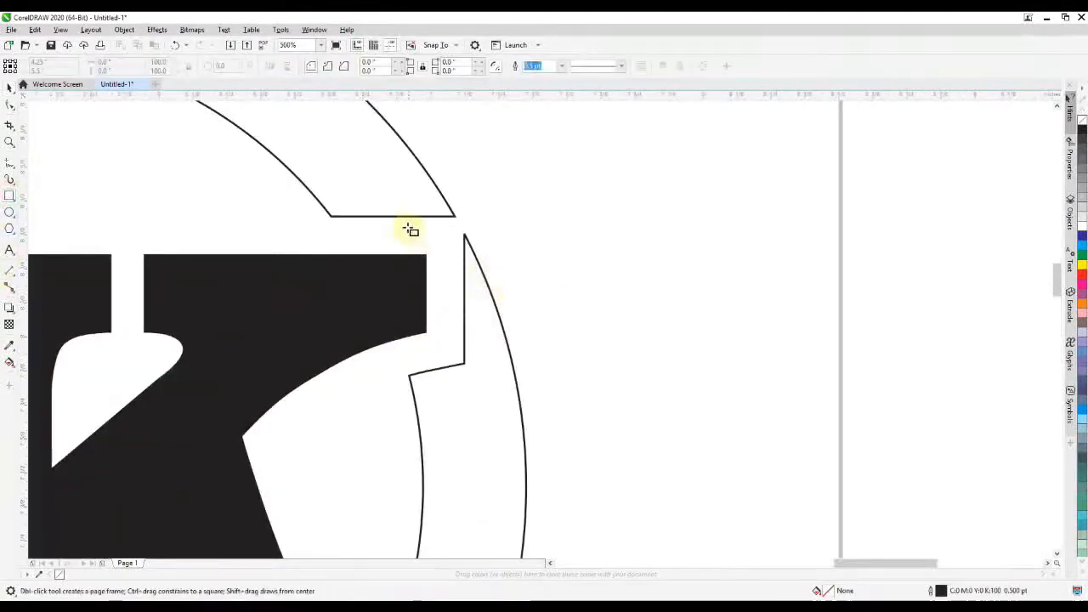
{"action": "left_click_drag", "start_coordinate": [340, 213], "coordinate": [638, 362]}
{"action": "key", "text": "space"}
{"action": "left_click_drag", "start_coordinate": [487, 368], "coordinate": [510, 317]}
Skew the rectangle to match the slanted cut and align its lower edge with the small ring segment's end.
{"action": "left_click", "coordinate": [510, 318]}
{"action": "left_click_drag", "start_coordinate": [636, 270], "coordinate": [639, 218]}
{"action": "left_click_drag", "start_coordinate": [505, 252], "coordinate": [492, 304]}
{"action": "left_click", "coordinate": [616, 308]}
{"action": "left_click_drag", "start_coordinate": [620, 304], "coordinate": [620, 295]}
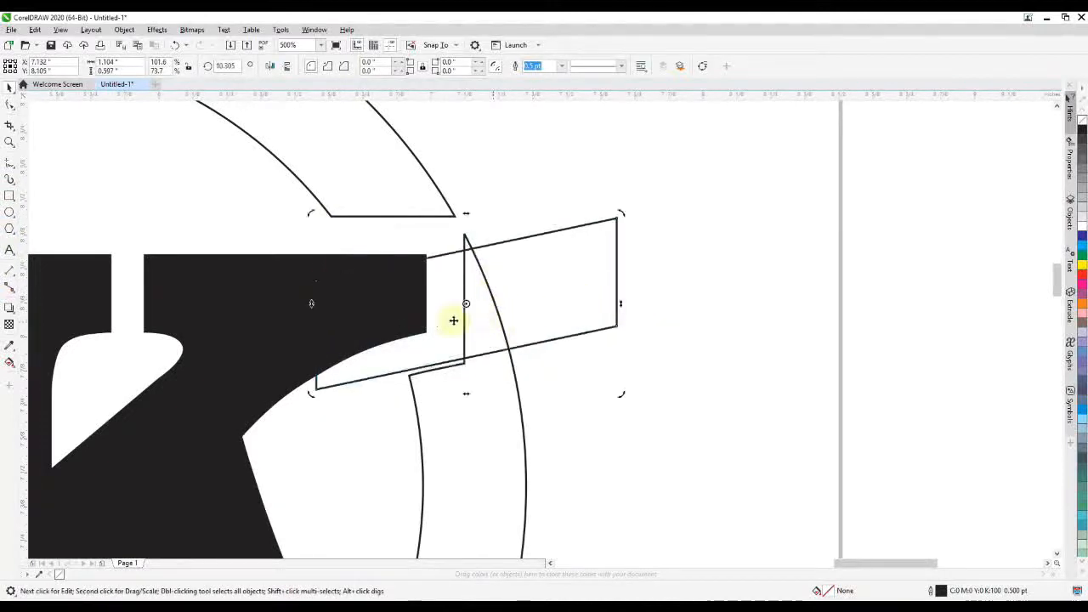
{"action": "left_click_drag", "start_coordinate": [430, 325], "coordinate": [434, 337]}
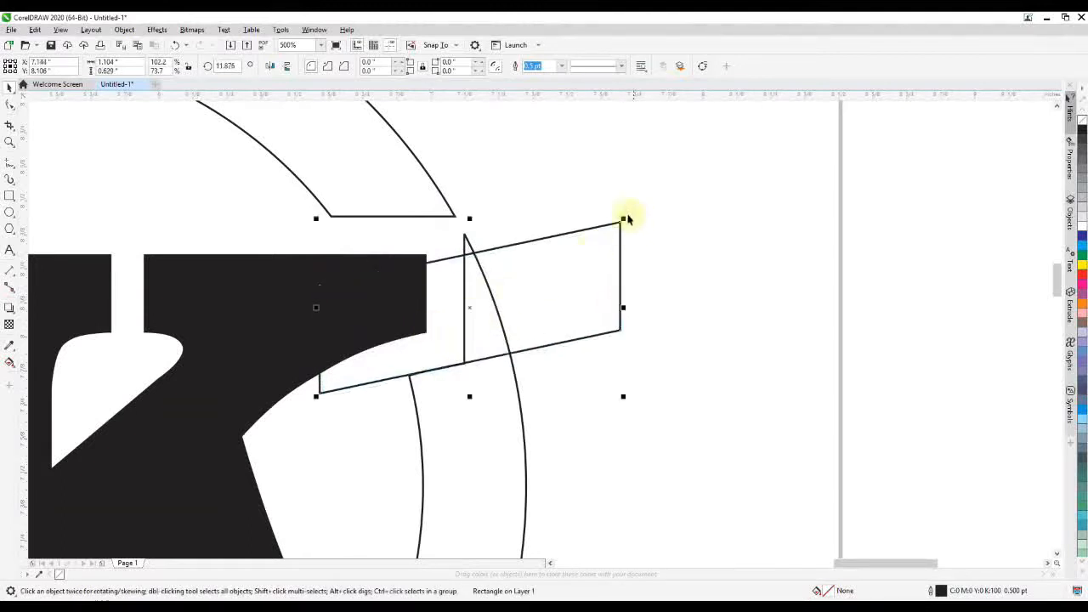
{"action": "left_click_drag", "start_coordinate": [625, 217], "coordinate": [914, 110]}
{"action": "scroll", "coordinate": [484, 223], "scroll_direction": "down", "scroll_amount": 2}
{"action": "key", "text": "ctrl+z"}
Trim the ring with the skewed rectangle, and delete the rectangle and the leftover pointed tip.
{"action": "scroll", "coordinate": [476, 242], "scroll_direction": "up", "scroll_amount": 2}
{"action": "left_click", "coordinate": [448, 199], "text": "shift"}
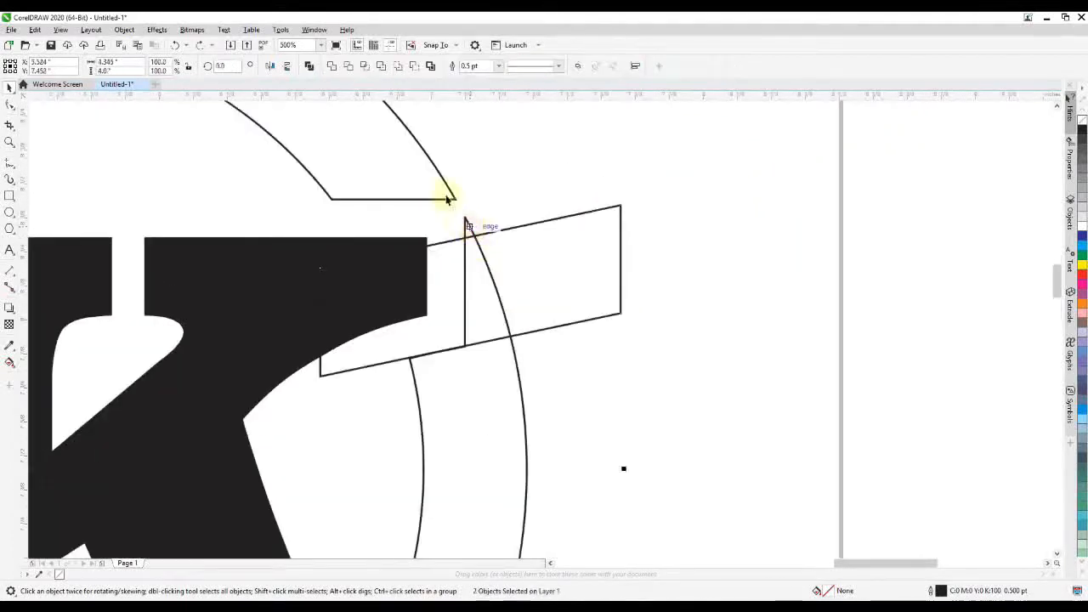
{"action": "left_click", "coordinate": [680, 253]}
{"action": "left_click", "coordinate": [515, 259]}
{"action": "key", "text": "Delete"}
{"action": "left_click_drag", "start_coordinate": [463, 224], "coordinate": [448, 210]}
{"action": "key", "text": "Delete"}
{"action": "left_click", "coordinate": [402, 281]}
{"action": "scroll", "coordinate": [479, 289], "scroll_direction": "down", "scroll_amount": 1}
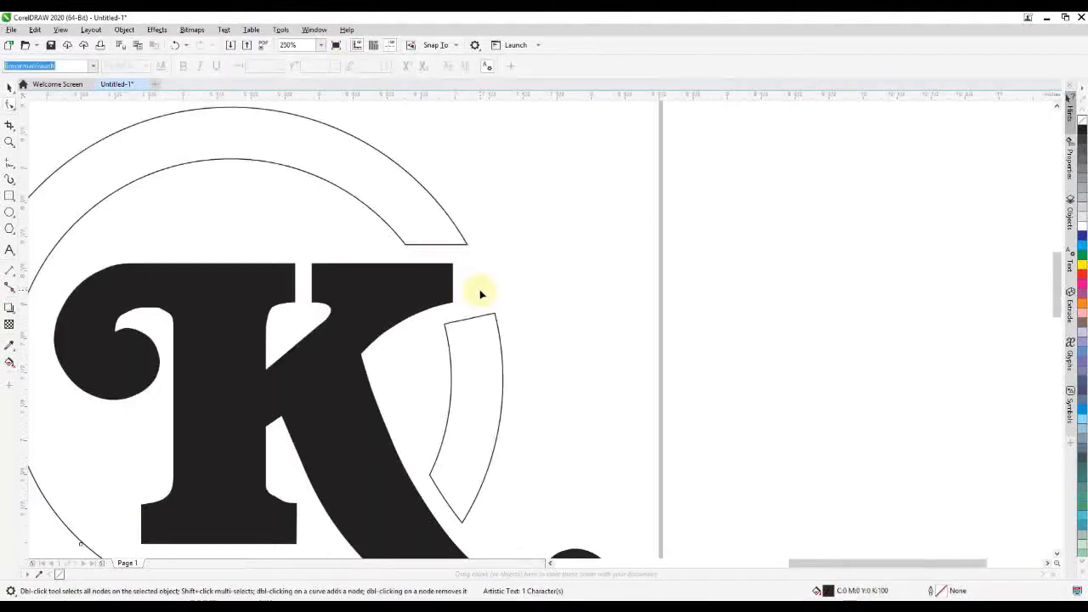
Break the trimmed ring apart so the large and small segments are separate curves.
{"action": "scroll", "coordinate": [549, 316], "scroll_direction": "down", "scroll_amount": 1}
{"action": "left_click", "coordinate": [609, 358]}
{"action": "scroll", "coordinate": [498, 319], "scroll_direction": "down", "scroll_amount": 1}
{"action": "scroll", "coordinate": [429, 338], "scroll_direction": "up", "scroll_amount": 1}
{"action": "left_click", "coordinate": [438, 366]}
{"action": "left_click", "coordinate": [575, 377]}
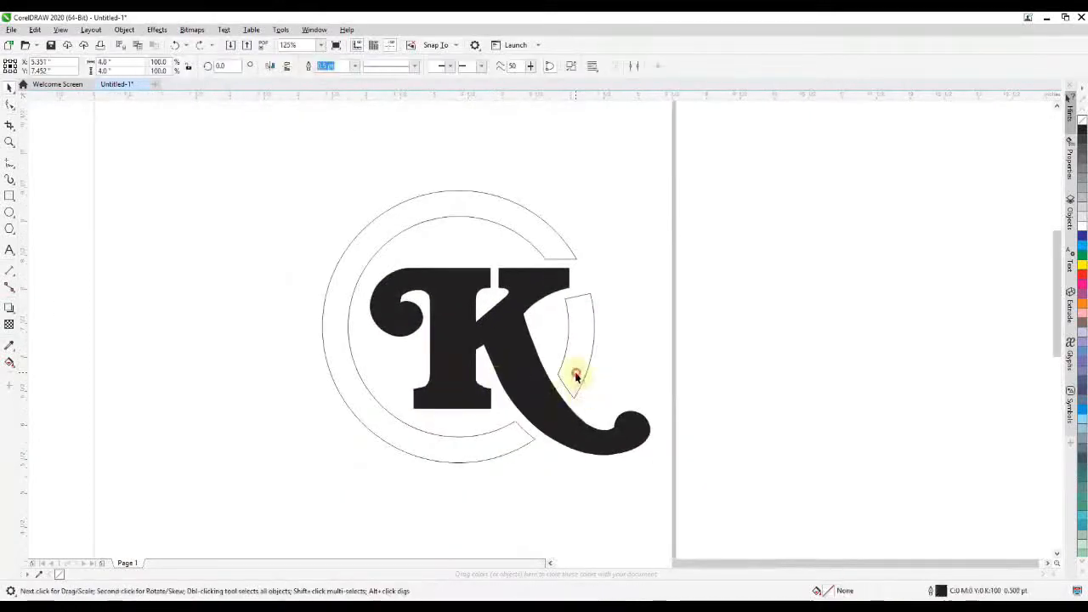
{"action": "left_click_drag", "start_coordinate": [601, 500], "coordinate": [515, 375]}
{"action": "key", "text": "Delete"}
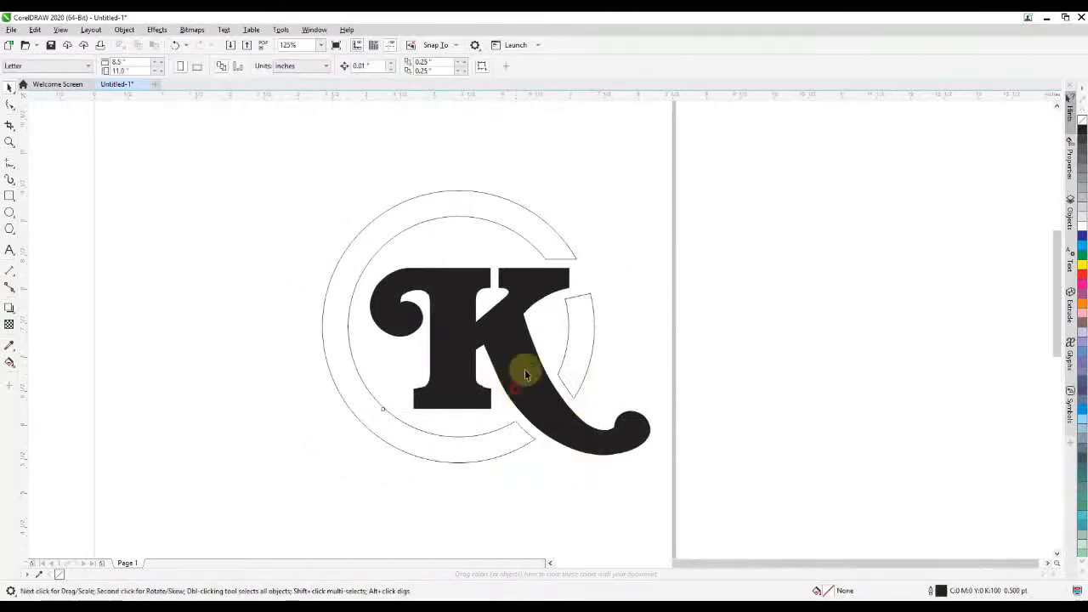
Fill the K and the large ring segment with red.
{"action": "left_click", "coordinate": [525, 374]}
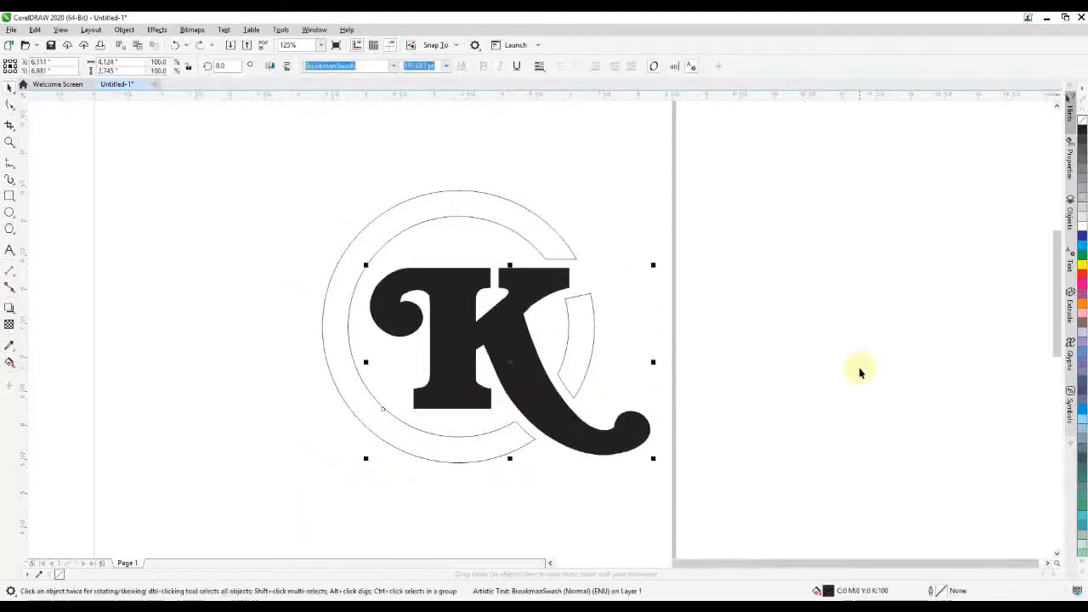
{"action": "left_click", "coordinate": [1082, 272]}
{"action": "left_click", "coordinate": [536, 201]}
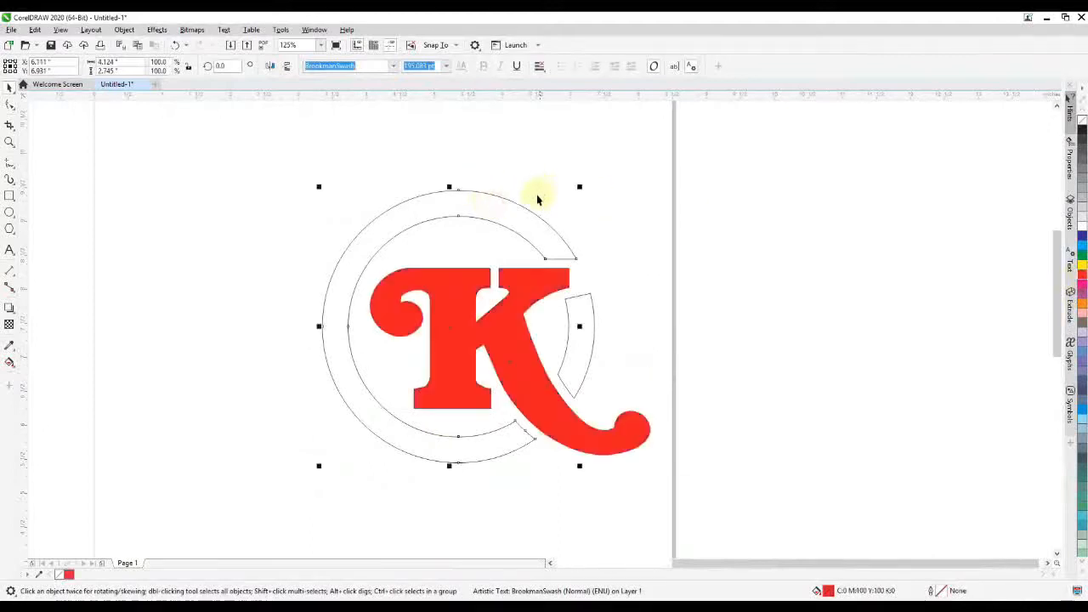
{"action": "left_click_drag", "start_coordinate": [517, 224], "coordinate": [539, 199]}
{"action": "key", "text": "ctrl+z"}
{"action": "key", "text": "ctrl+r"}
Try moving the small ring segment off the page and shifting the red shapes left, and undo the moves.
{"action": "left_click", "coordinate": [583, 344]}
{"action": "left_click_drag", "start_coordinate": [583, 342], "coordinate": [715, 309]}
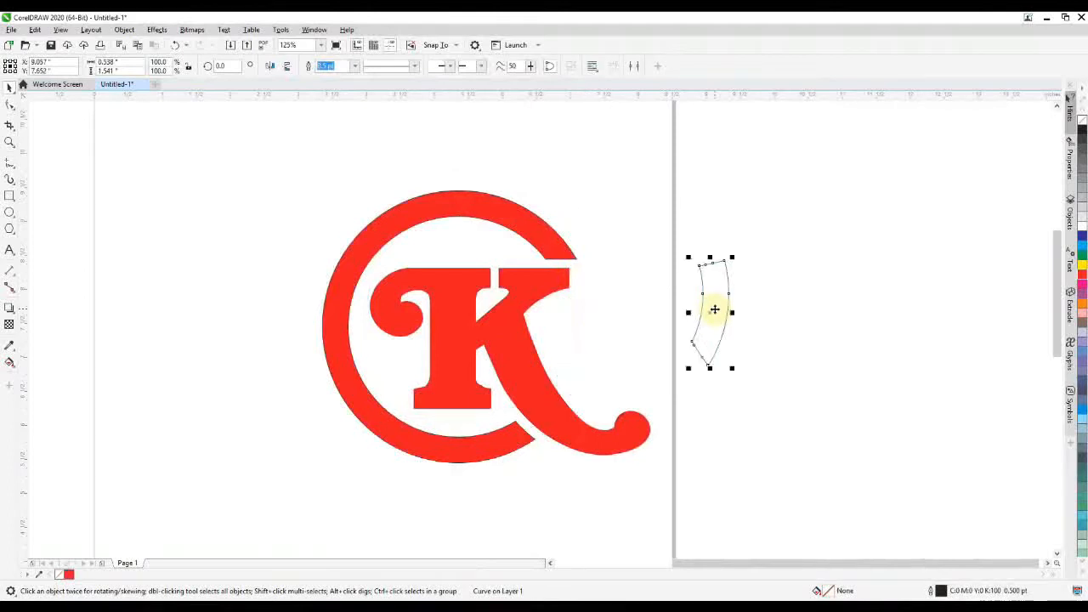
{"action": "scroll", "coordinate": [355, 312], "scroll_direction": "down", "scroll_amount": 2}
{"action": "left_click_drag", "start_coordinate": [531, 408], "coordinate": [515, 447]}
{"action": "left_click_drag", "start_coordinate": [482, 406], "coordinate": [437, 408]}
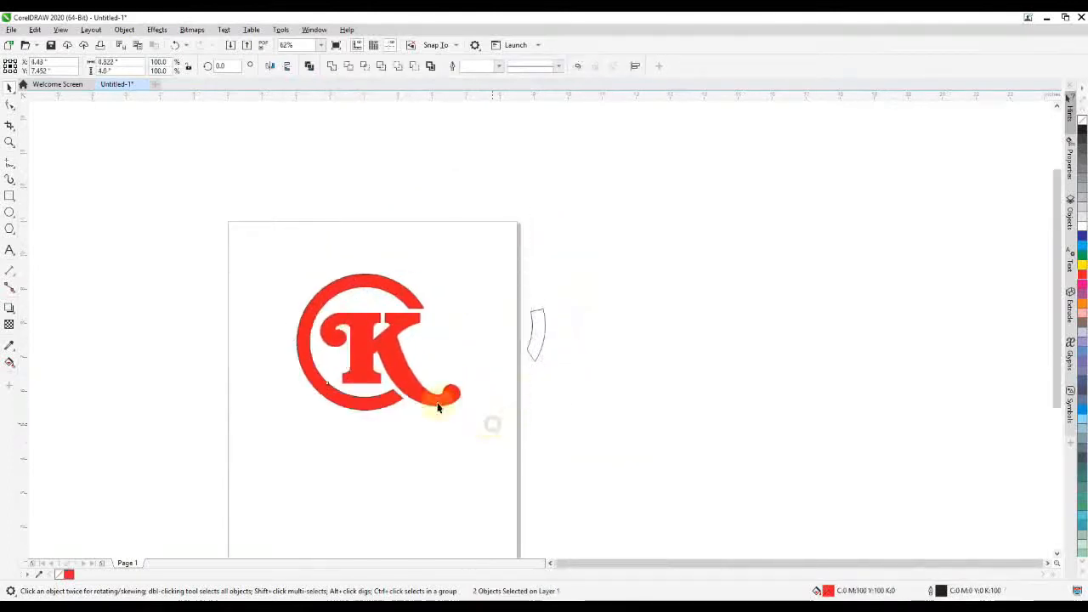
{"action": "left_click", "coordinate": [438, 408]}
{"action": "scroll", "coordinate": [408, 348], "scroll_direction": "up", "scroll_amount": 2}
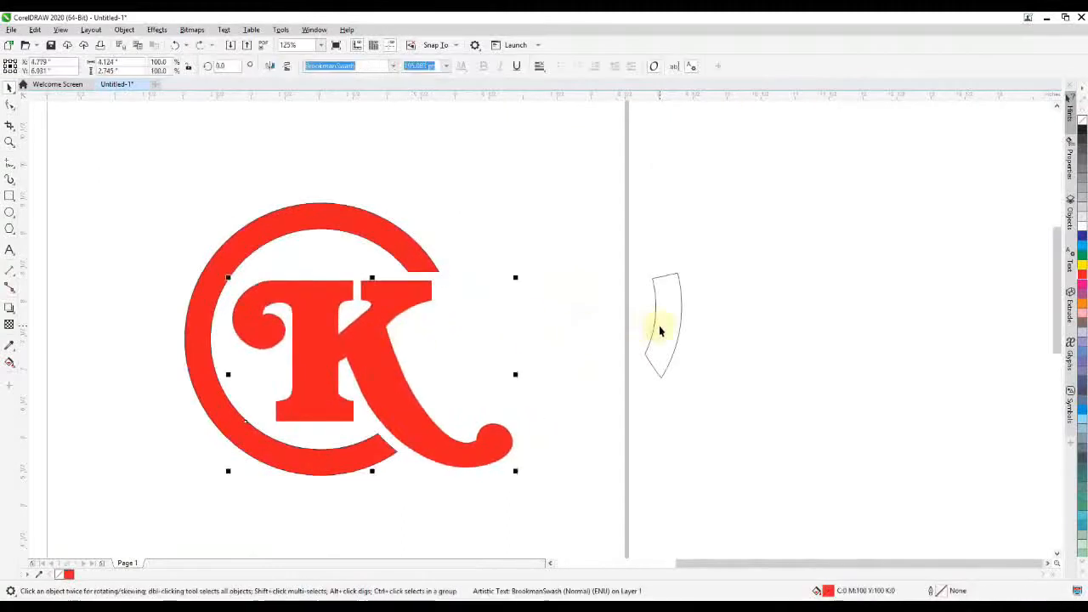
{"action": "key", "text": "ctrl+z"}
{"action": "key", "text": "ctrl+z"}
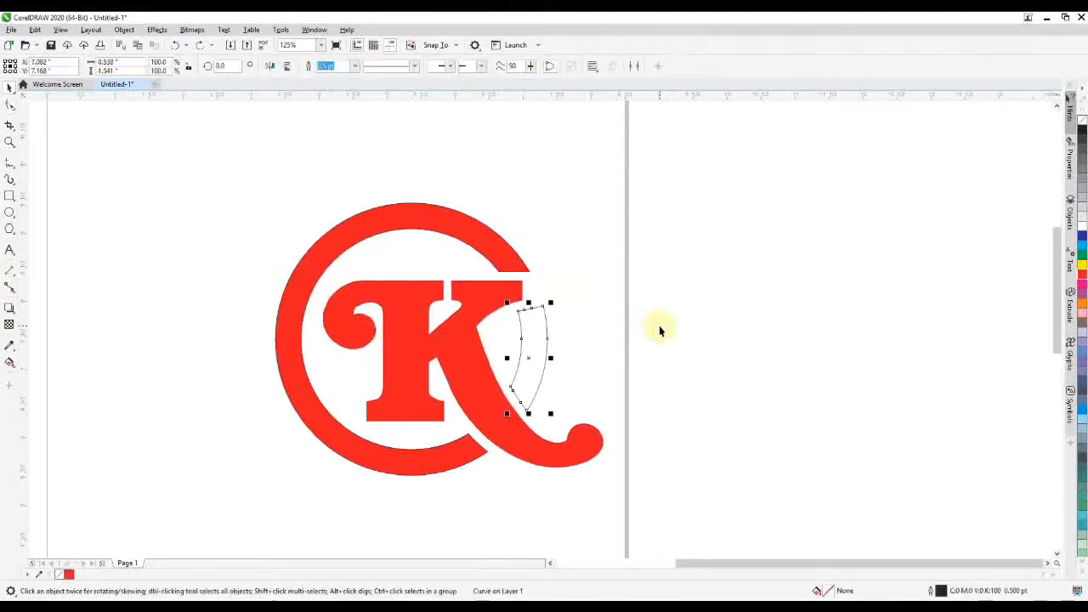
Select the whole logo and move it horizontally toward the centre of the page.
{"action": "scroll", "coordinate": [519, 373], "scroll_direction": "down", "scroll_amount": 1}
{"action": "left_click_drag", "start_coordinate": [646, 464], "coordinate": [315, 249]}
{"action": "left_click_drag", "start_coordinate": [501, 382], "coordinate": [538, 342]}
Fill the small ring segment with black and remove its outline.
{"action": "left_click", "coordinate": [546, 389]}
{"action": "key", "text": "ctrl+z"}
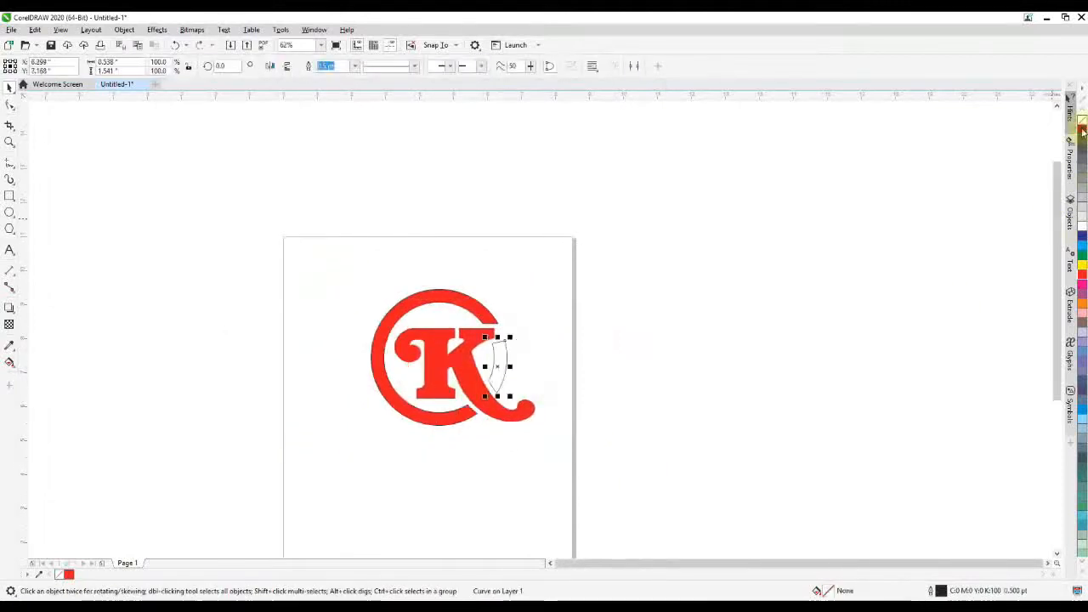
{"action": "left_click", "coordinate": [1082, 129]}
{"action": "scroll", "coordinate": [459, 329], "scroll_direction": "up", "scroll_amount": 1}
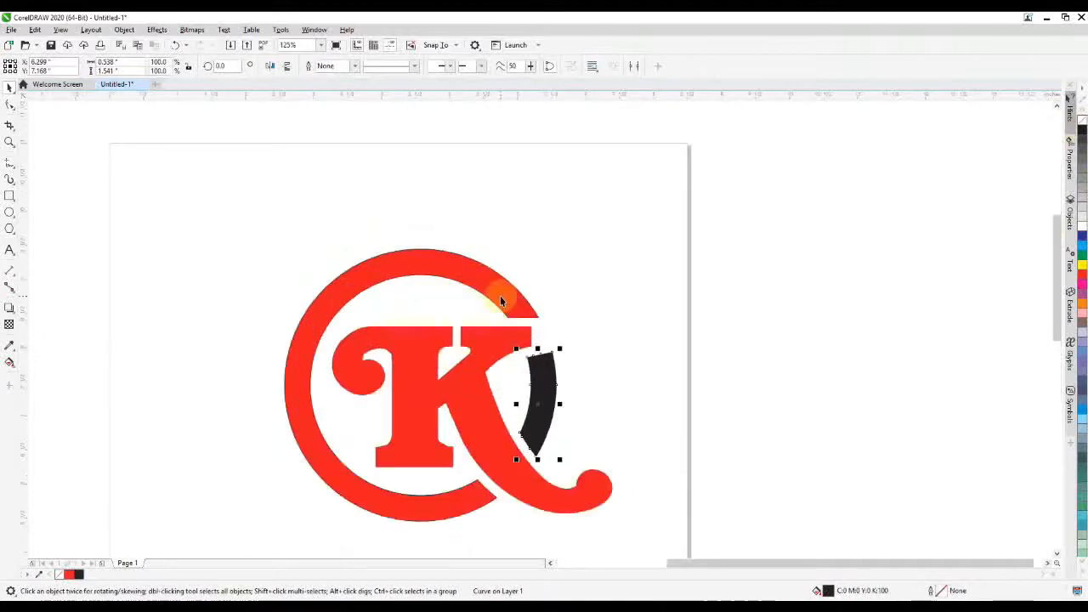
Remove the outline from the large red ring segment.
{"action": "left_click", "coordinate": [502, 295]}
{"action": "key", "text": "ctrl+u"}
{"action": "left_click", "coordinate": [595, 321]}
{"action": "left_click_drag", "start_coordinate": [519, 308], "coordinate": [548, 294]}
Convert the K to curves and extend its upper arm outward by moving the two end nodes.
{"action": "scroll", "coordinate": [545, 330], "scroll_direction": "up", "scroll_amount": 1}
{"action": "left_click", "coordinate": [512, 311]}
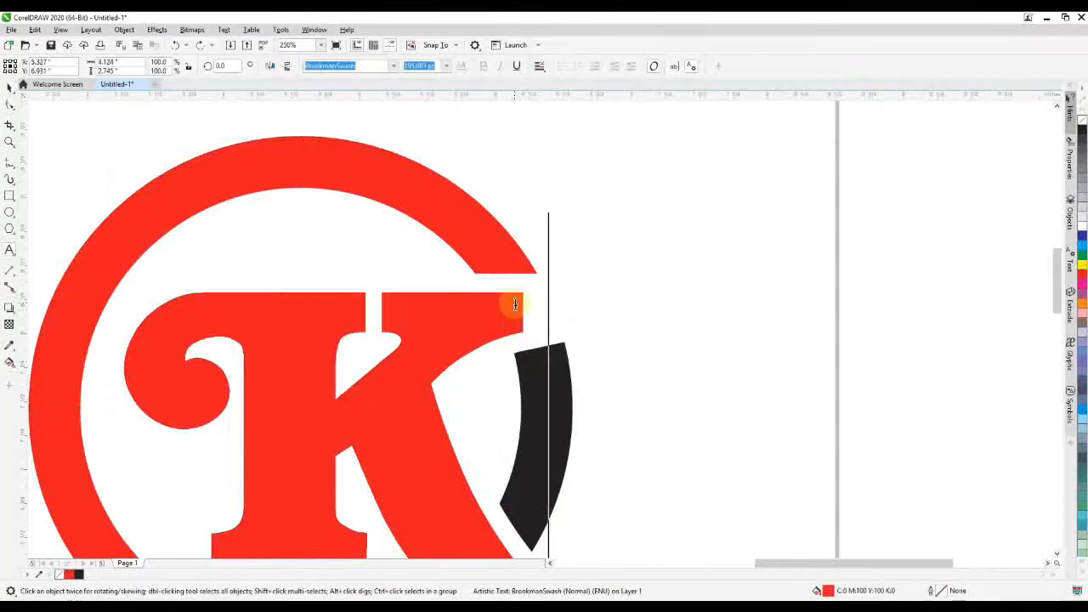
{"action": "key", "text": "ctrl+q"}
{"action": "key", "text": "F10"}
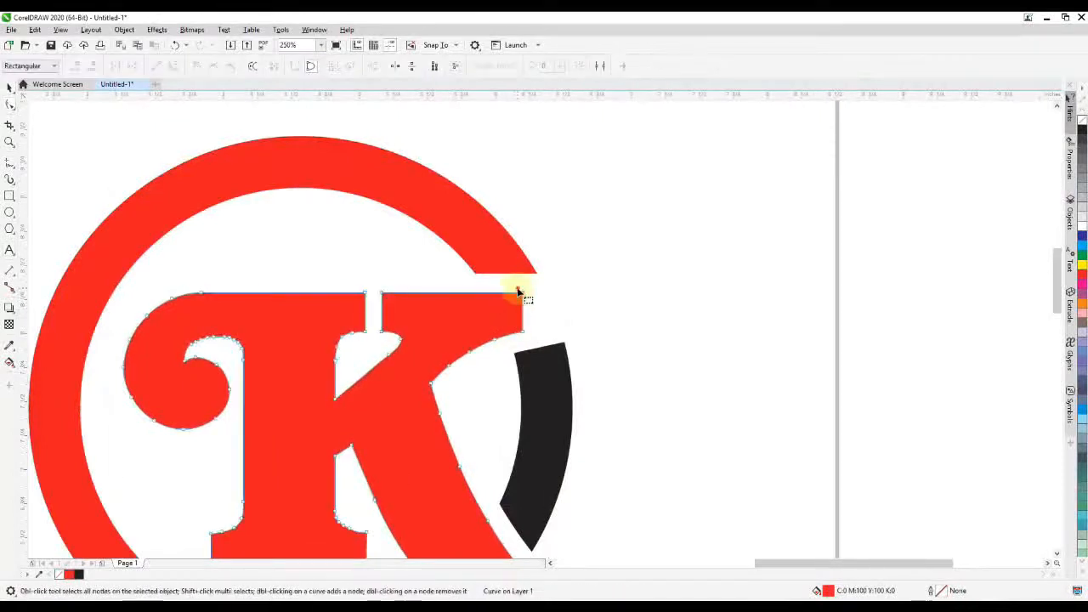
{"action": "double_click", "coordinate": [523, 332]}
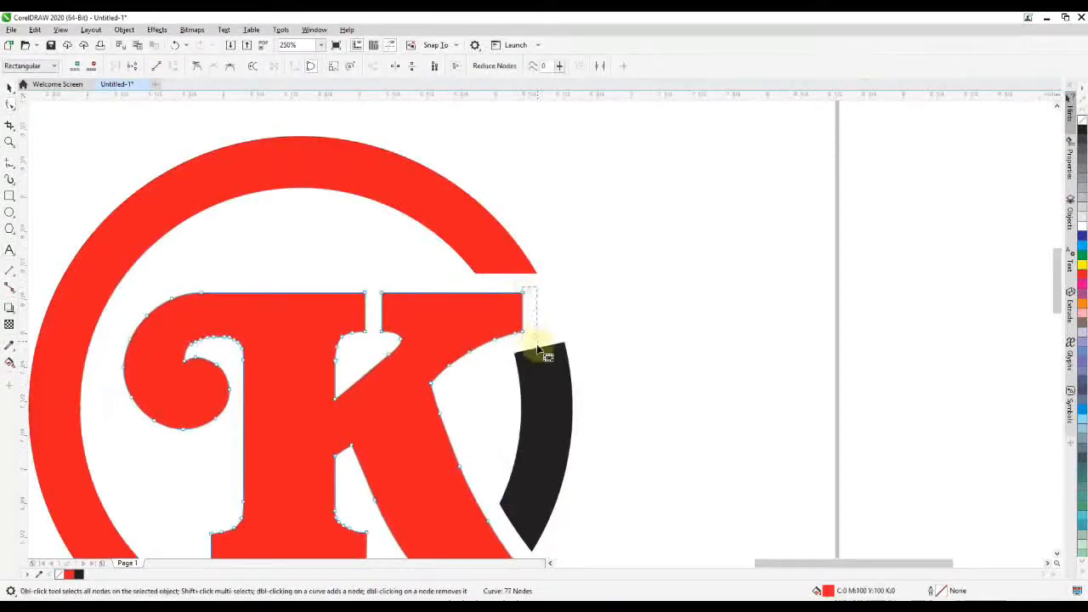
{"action": "left_click_drag", "start_coordinate": [525, 334], "coordinate": [575, 330]}
Try reshaping the underside of the K's extended arm with an added node, and delete that node.
{"action": "scroll", "coordinate": [568, 338], "scroll_direction": "up", "scroll_amount": 2}
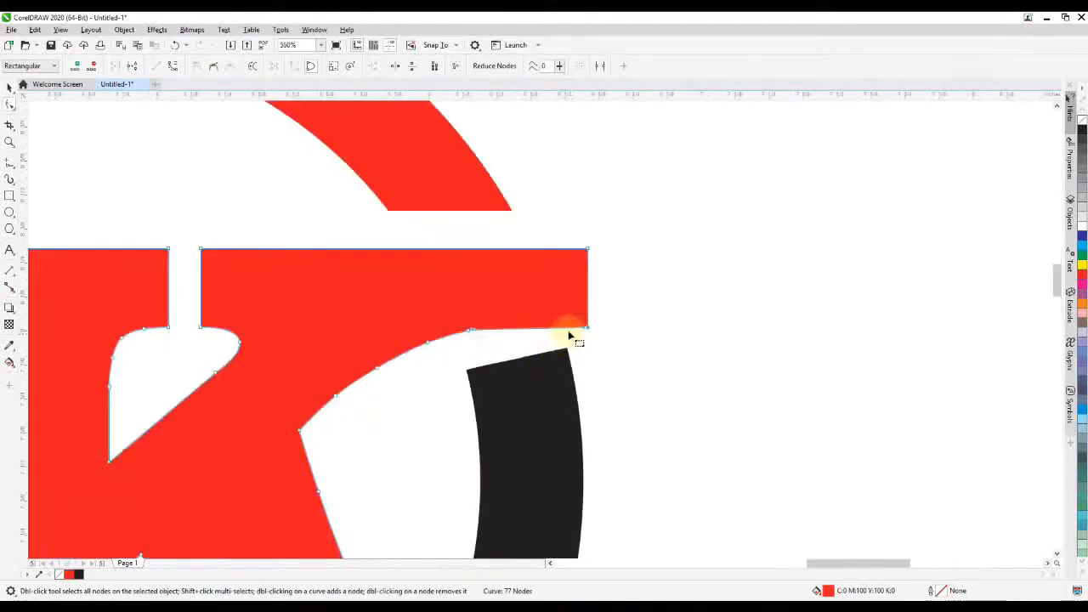
{"action": "double_click", "coordinate": [555, 328]}
{"action": "mouse_move", "coordinate": [555, 328]}
{"action": "left_mouse_down"}
{"action": "mouse_move", "coordinate": [550, 316]}
{"action": "mouse_move", "coordinate": [573, 331]}
{"action": "left_mouse_up"}
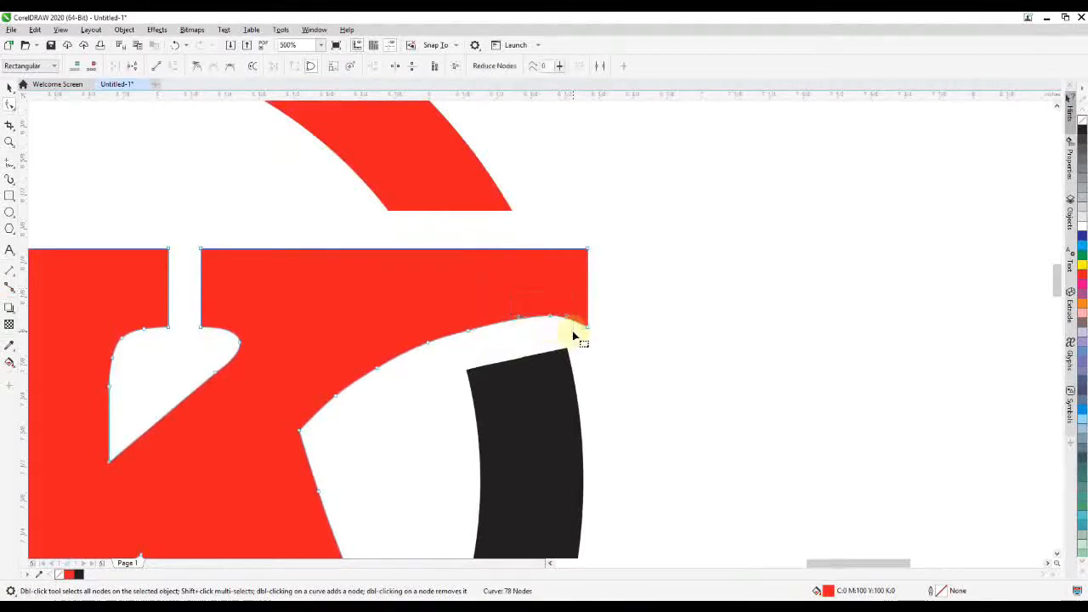
{"action": "key", "text": "Delete"}
Smooth the underside of the K's upper arm by deleting a node, raising the lower end corner and adjusting its curve handle.
{"action": "left_click_drag", "start_coordinate": [453, 313], "coordinate": [489, 338]}
{"action": "key", "text": "Delete"}
{"action": "left_click_drag", "start_coordinate": [565, 306], "coordinate": [604, 345]}
{"action": "key", "text": "Up"}
{"action": "key", "text": "Up"}
{"action": "key", "text": "Up"}
{"action": "key", "text": "Up"}
{"action": "key", "text": "Up"}
{"action": "key", "text": "Up"}
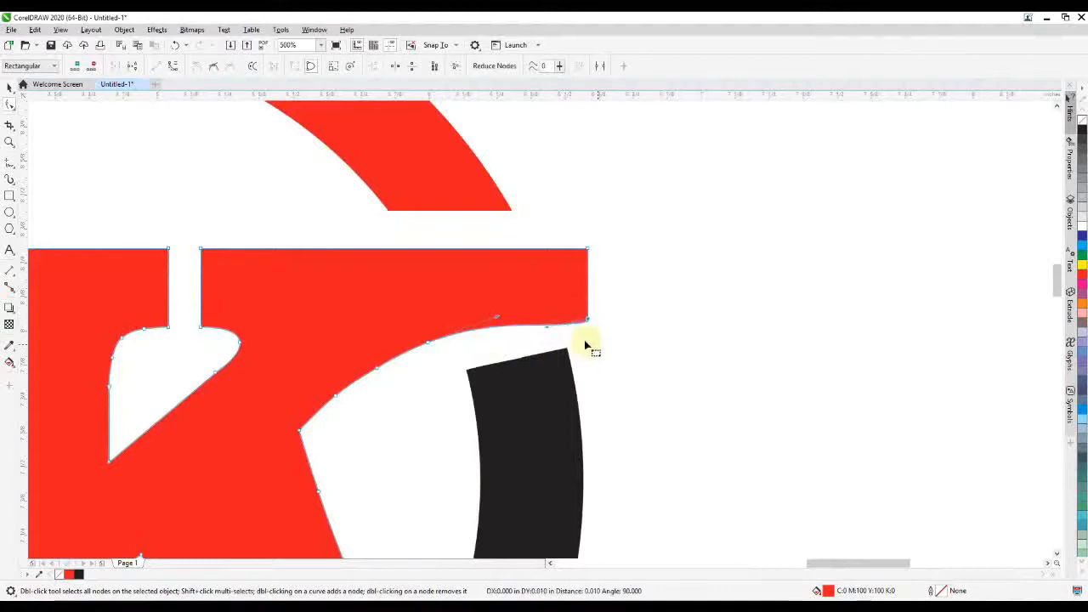
{"action": "key", "text": "Up"}
{"action": "key", "text": "Down"}
{"action": "key", "text": "Down"}
{"action": "left_click_drag", "start_coordinate": [546, 317], "coordinate": [544, 315]}
Shorten the K's upper arm by nudging its two end nodes about 0.07 in to the left.
{"action": "scroll", "coordinate": [520, 315], "scroll_direction": "down", "scroll_amount": 1}
{"action": "left_click_drag", "start_coordinate": [542, 263], "coordinate": [587, 338]}
{"action": "scroll", "coordinate": [559, 323], "scroll_direction": "up", "scroll_amount": 1}
{"action": "key", "text": "Left"}
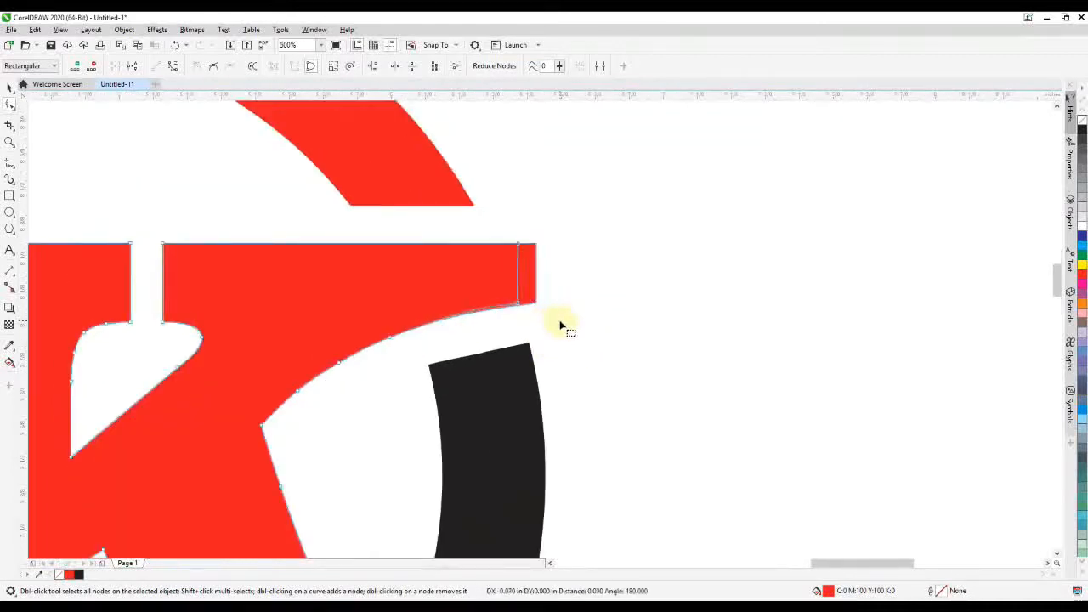
Fine-tune the length of the K's upper arm and slant its end by moving the upper corner node inward.
{"action": "key", "text": "Left"}
{"action": "key", "text": "Left"}
{"action": "key", "text": "Left"}
{"action": "key", "text": "Right"}
{"action": "key", "text": "Right"}
{"action": "key", "text": "Right"}
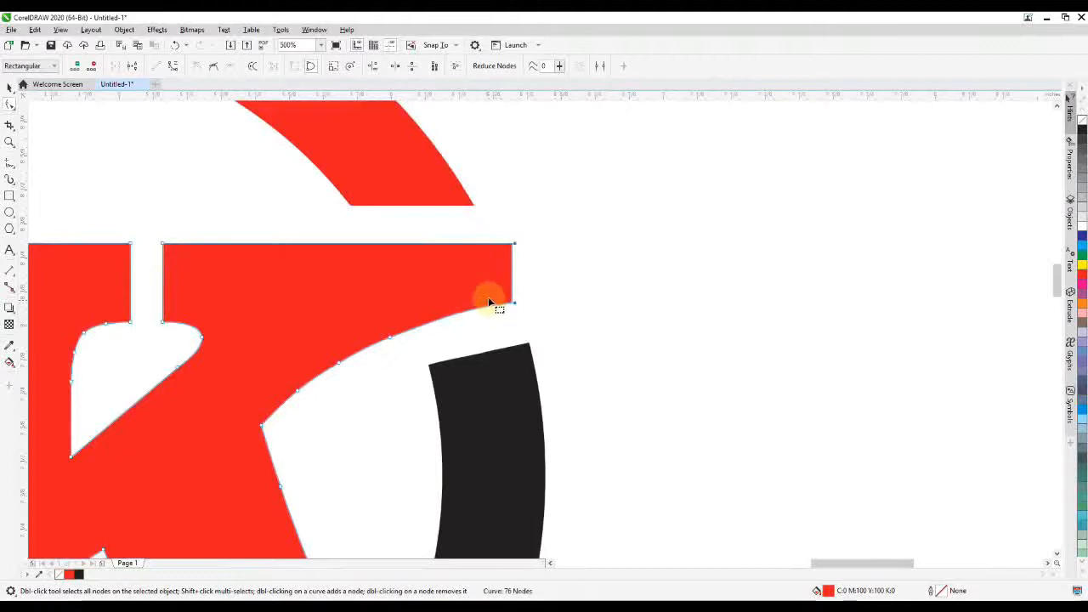
{"action": "left_click_drag", "start_coordinate": [466, 214], "coordinate": [542, 265]}
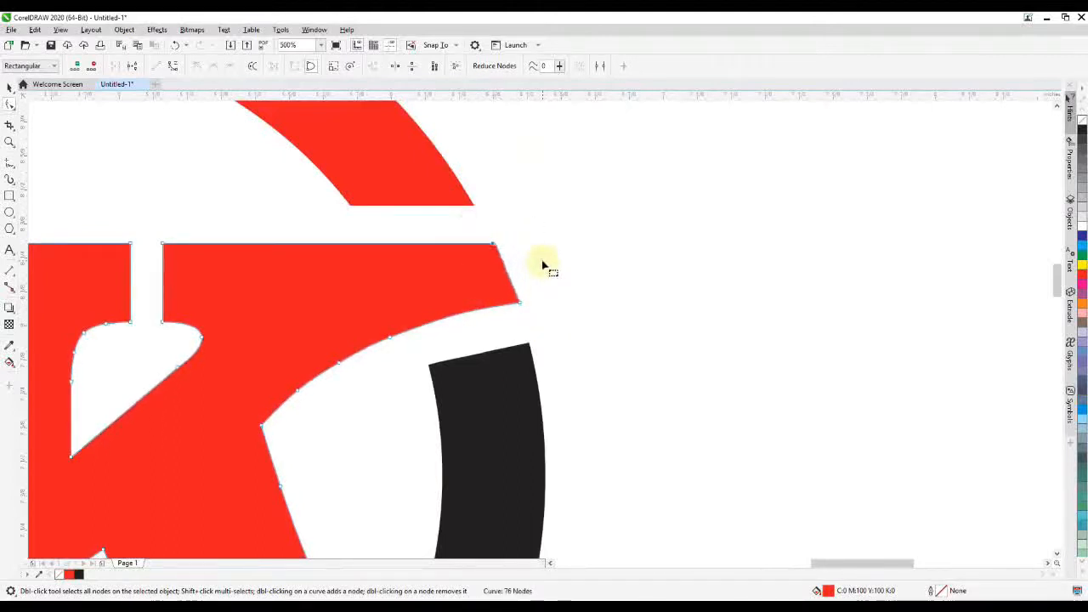
Smooth the underside of the K's upper arm by deleting its three intermediate curve nodes.
{"action": "left_click", "coordinate": [459, 311]}
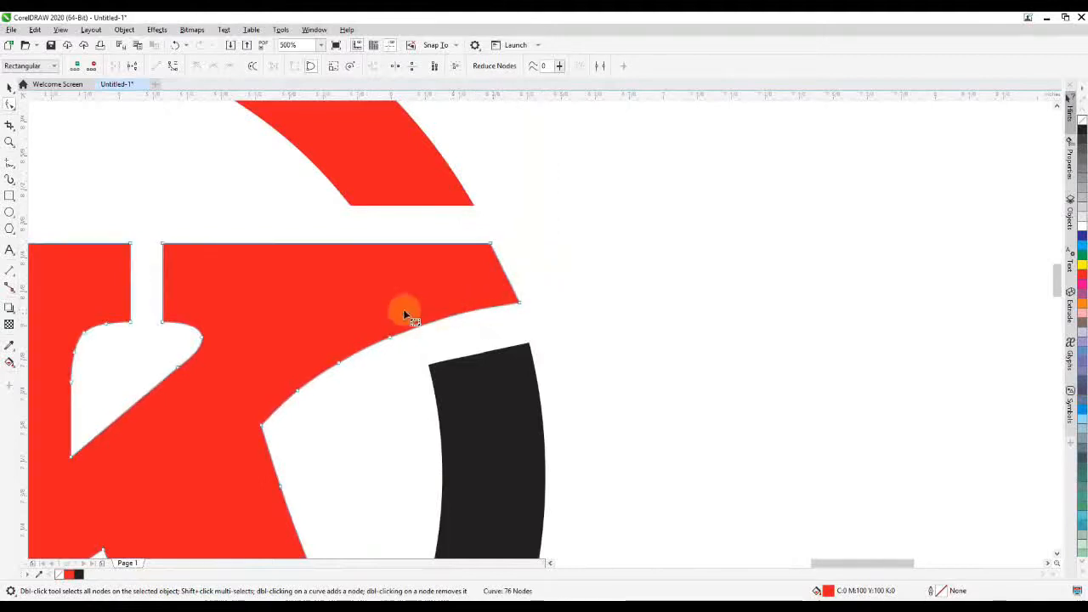
{"action": "double_click", "coordinate": [459, 311]}
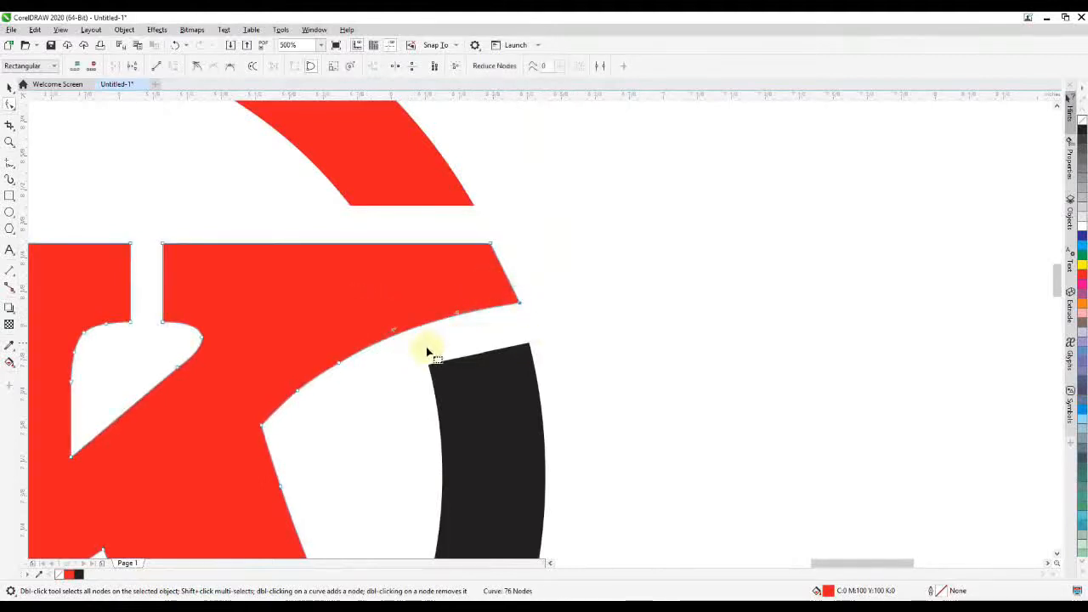
{"action": "left_click_drag", "start_coordinate": [317, 344], "coordinate": [361, 378]}
{"action": "key", "text": "Delete"}
{"action": "left_click_drag", "start_coordinate": [274, 360], "coordinate": [343, 420]}
{"action": "key", "text": "Delete"}
{"action": "left_click_drag", "start_coordinate": [476, 288], "coordinate": [583, 355]}
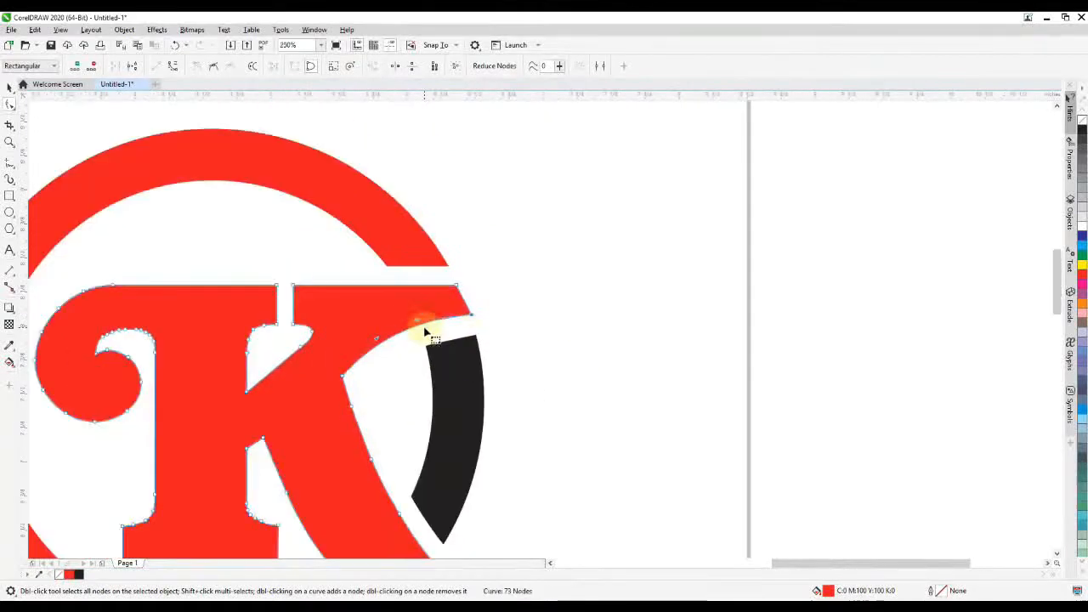
{"action": "scroll", "coordinate": [416, 323], "scroll_direction": "down", "scroll_amount": 2}
{"action": "key", "text": "space"}
{"action": "scroll", "coordinate": [520, 337], "scroll_direction": "down", "scroll_amount": 3}
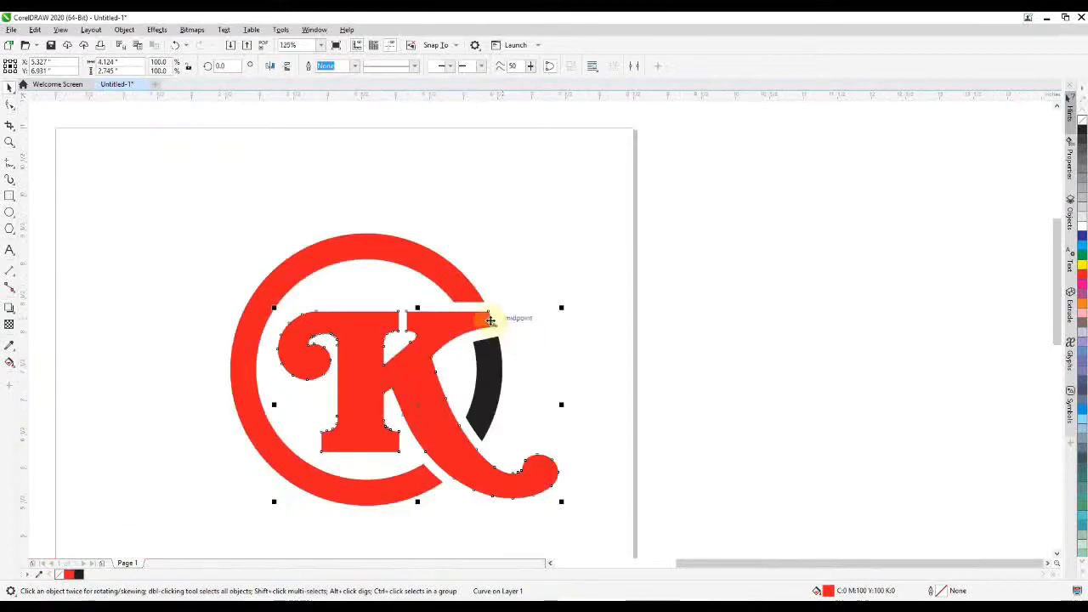
Touch up the black ring segment beneath the K's upper arm by adjusting its nodes and deleting an unneeded one.
{"action": "scroll", "coordinate": [489, 321], "scroll_direction": "up", "scroll_amount": 5}
{"action": "key", "text": "space"}
{"action": "left_click_drag", "start_coordinate": [511, 351], "coordinate": [521, 354]}
{"action": "left_click", "coordinate": [486, 405]}
{"action": "left_click_drag", "start_coordinate": [495, 422], "coordinate": [496, 419]}
{"action": "key", "text": "Delete"}
{"action": "scroll", "coordinate": [523, 389], "scroll_direction": "down", "scroll_amount": 2}
{"action": "key", "text": "space"}
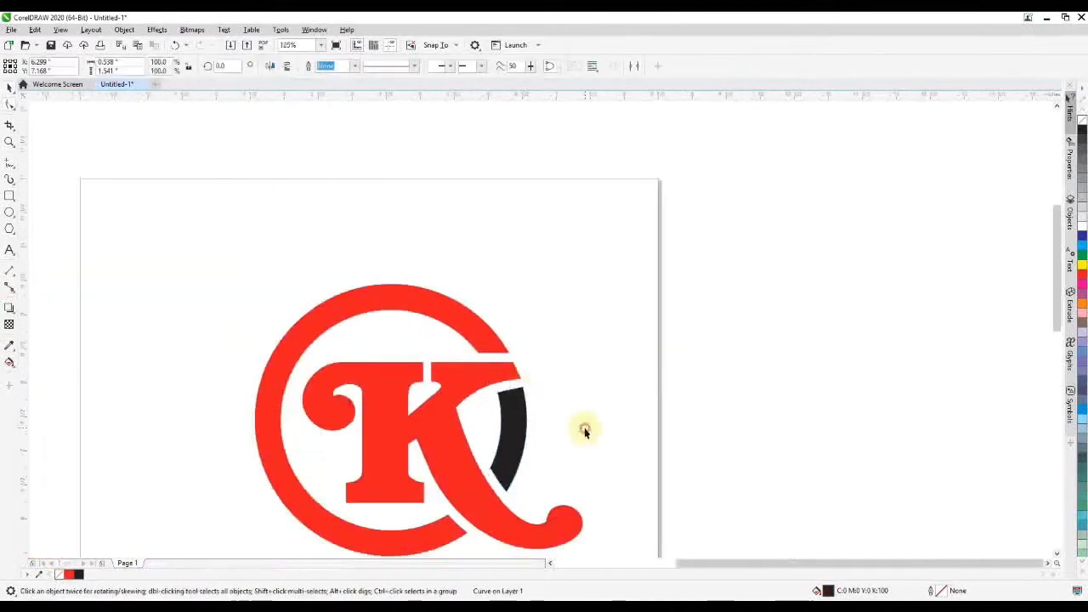
{"action": "left_click", "coordinate": [583, 429]}
{"action": "scroll", "coordinate": [576, 406], "scroll_direction": "down", "scroll_amount": 1}
{"action": "scroll", "coordinate": [531, 431], "scroll_direction": "up", "scroll_amount": 1}
{"action": "left_click", "coordinate": [538, 409]}
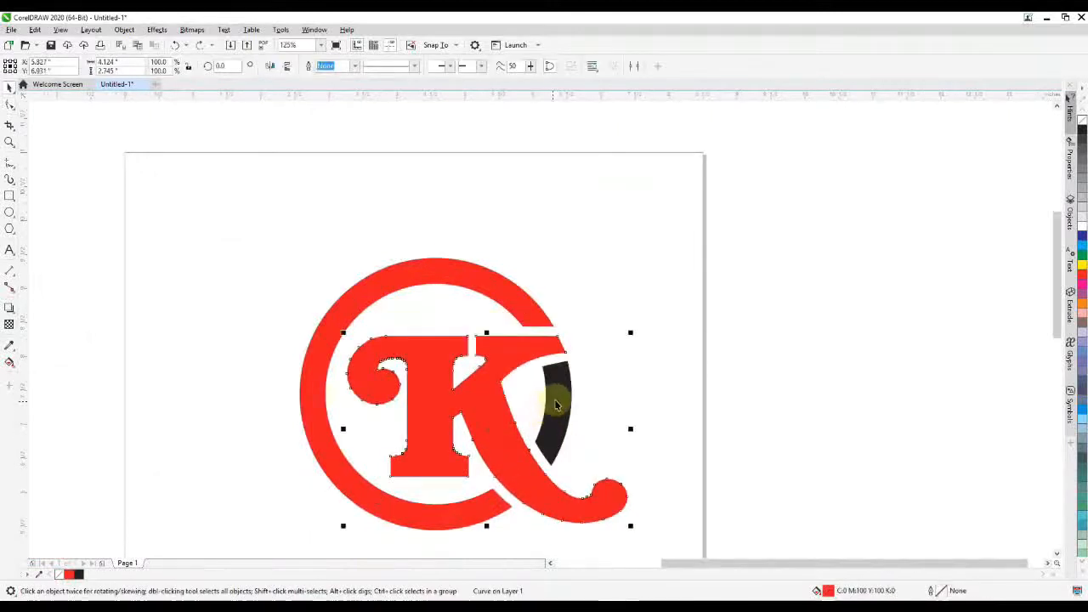
{"action": "left_click", "coordinate": [555, 399]}
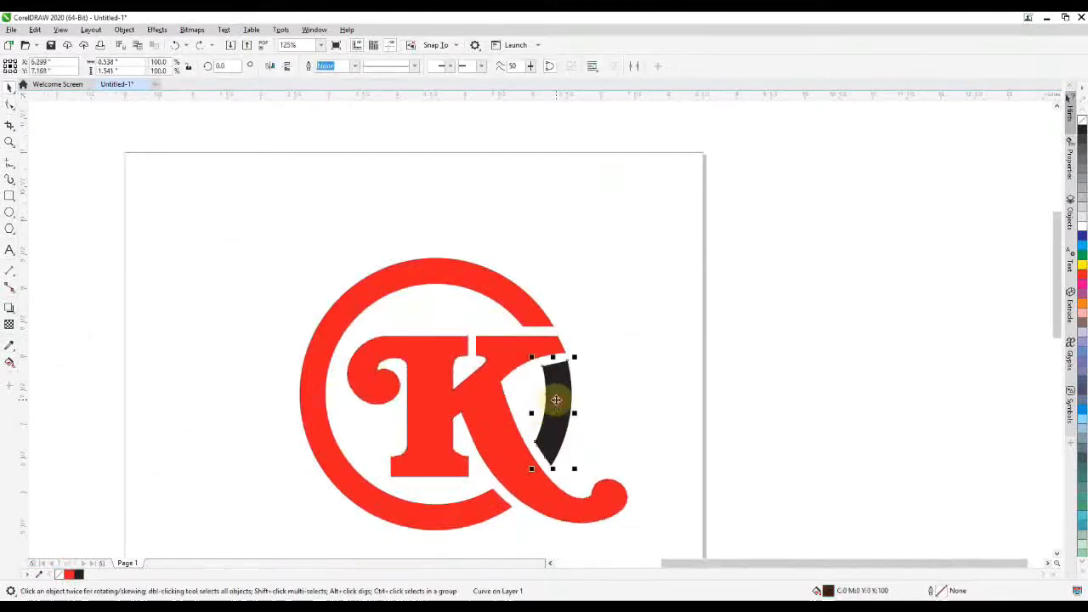
{"action": "left_click", "coordinate": [530, 303], "text": "shift"}
{"action": "left_click_drag", "start_coordinate": [520, 298], "coordinate": [568, 272]}
{"action": "key", "text": "ctrl+z"}
{"action": "left_click", "coordinate": [566, 318]}
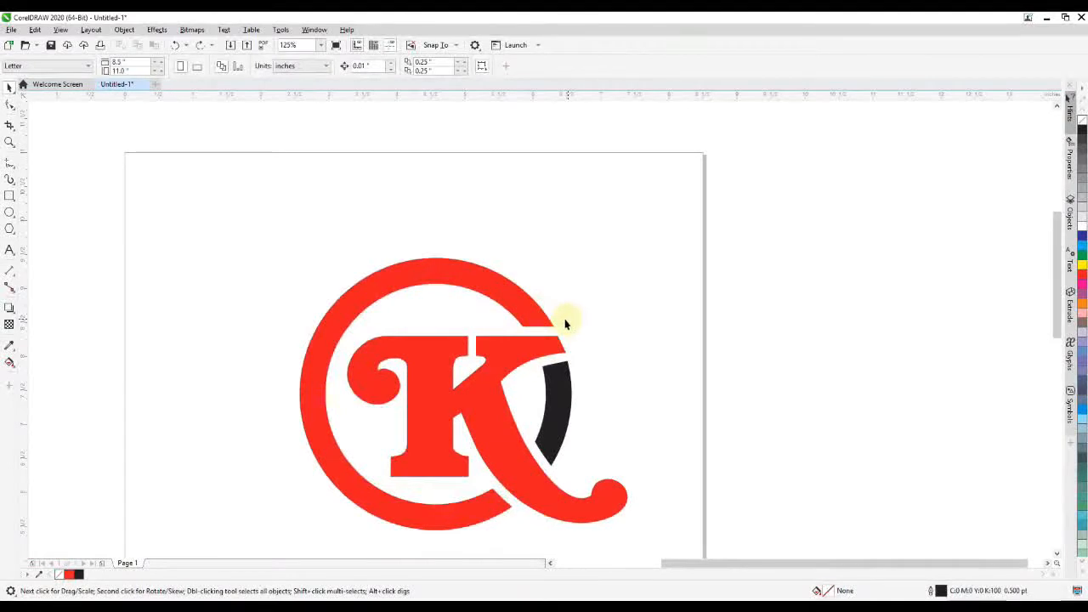
{"action": "left_click", "coordinate": [521, 313]}
{"action": "left_click", "coordinate": [561, 391], "text": "shift"}
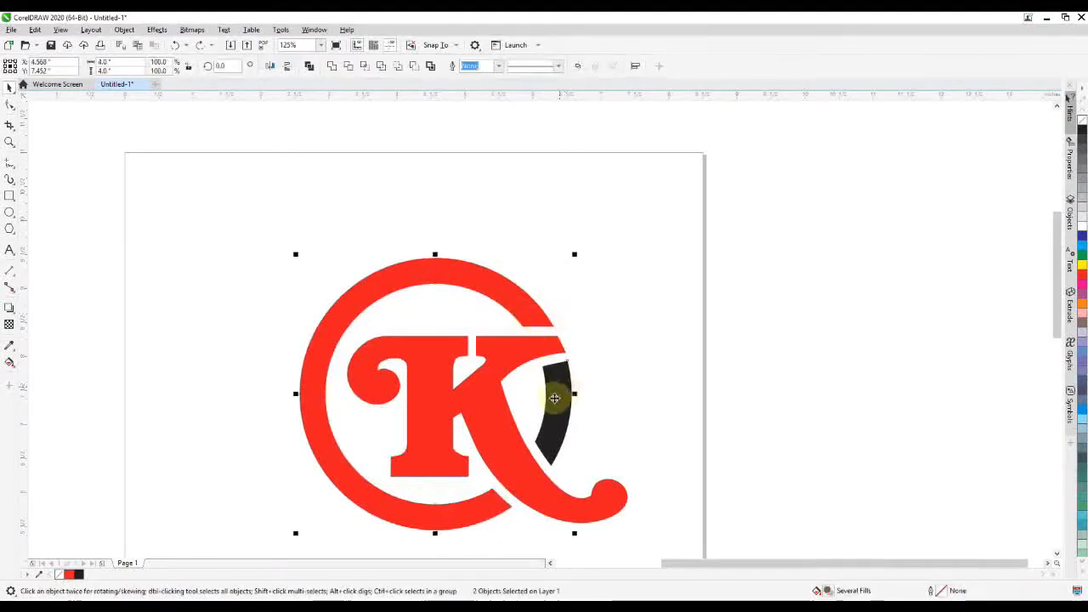
{"action": "left_click_drag", "start_coordinate": [561, 391], "coordinate": [599, 349]}
{"action": "key", "text": "ctrl+z"}
{"action": "left_click", "coordinate": [559, 332]}
{"action": "left_click_drag", "start_coordinate": [534, 316], "coordinate": [576, 297]}
{"action": "key", "text": "ctrl+z"}
Weld the red ring and the black ring segment into one object.
{"action": "left_click", "coordinate": [563, 402], "text": "shift"}
{"action": "left_click_drag", "start_coordinate": [564, 414], "coordinate": [578, 376]}
{"action": "left_click", "coordinate": [578, 376]}
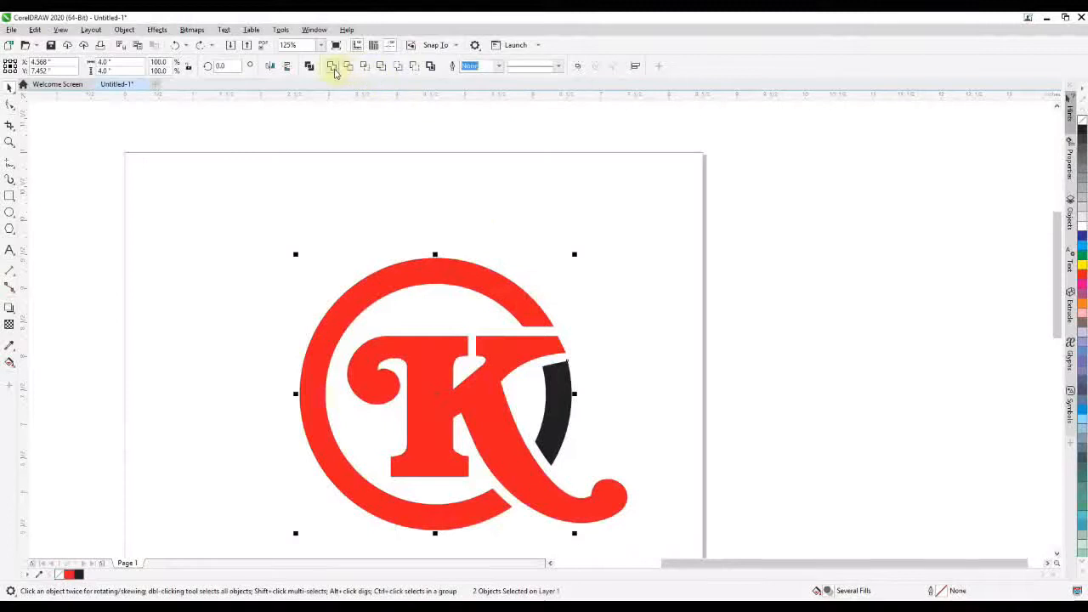
{"action": "left_click", "coordinate": [332, 65]}
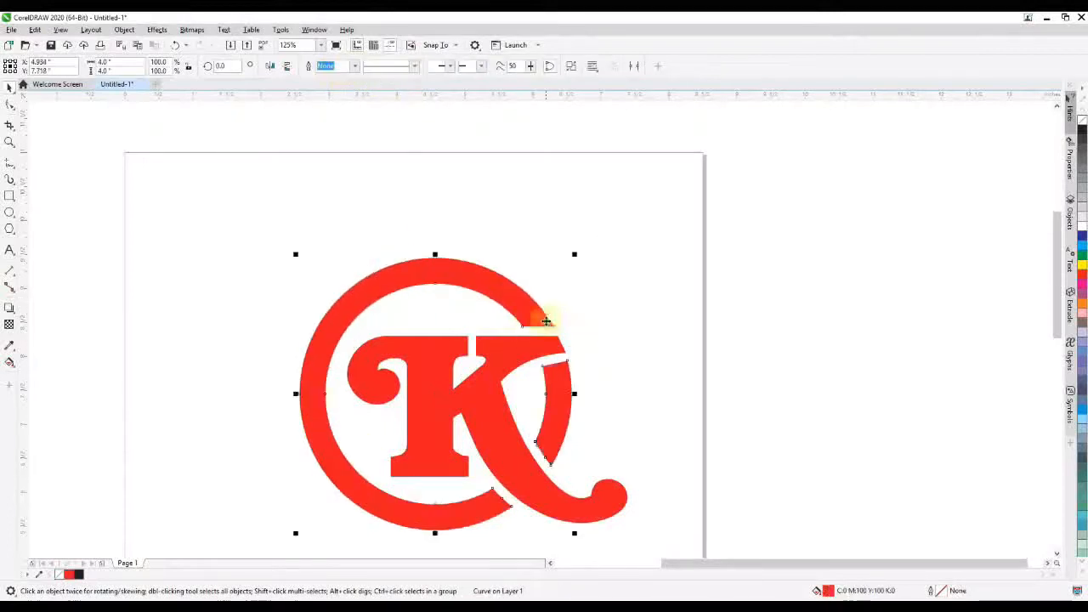
Try a red-to-white fountain fill running down the ring, with an extra colour stop at 16%.
{"action": "key", "text": "g"}
{"action": "left_click_drag", "start_coordinate": [389, 237], "coordinate": [408, 509]}
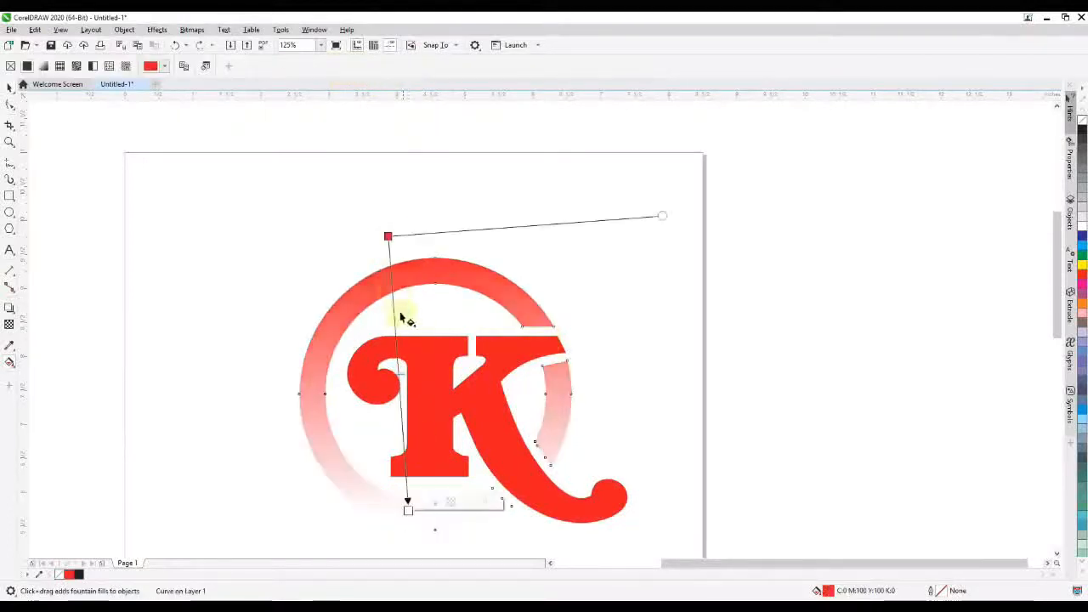
{"action": "double_click", "coordinate": [391, 281]}
{"action": "key", "text": "space"}
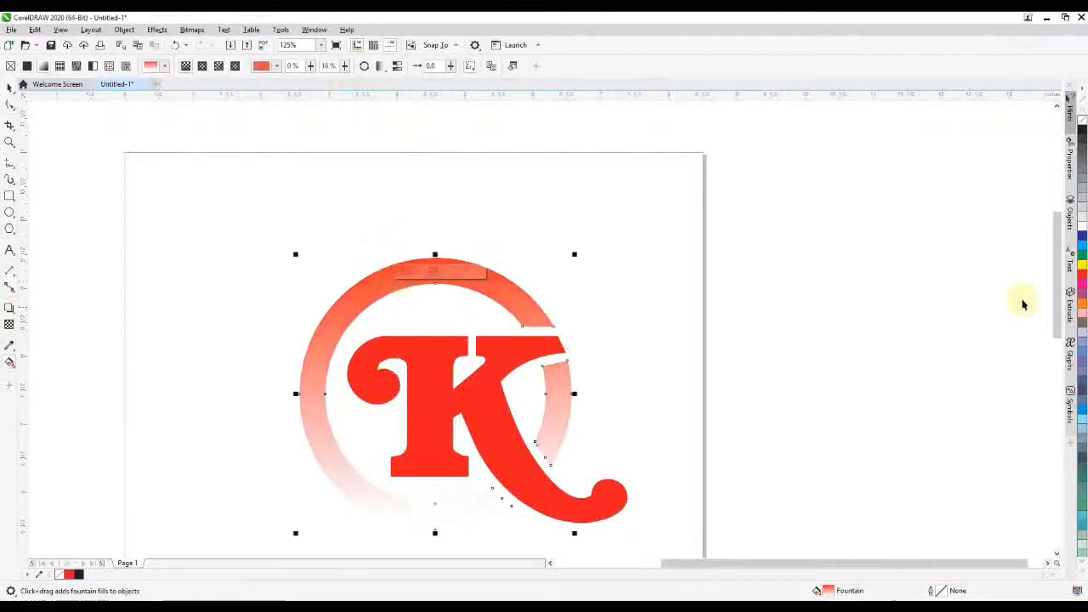
Recolour the welded ring golden yellow, C:0 M:19 Y:100 K:0.
{"action": "left_click", "coordinate": [1082, 266]}
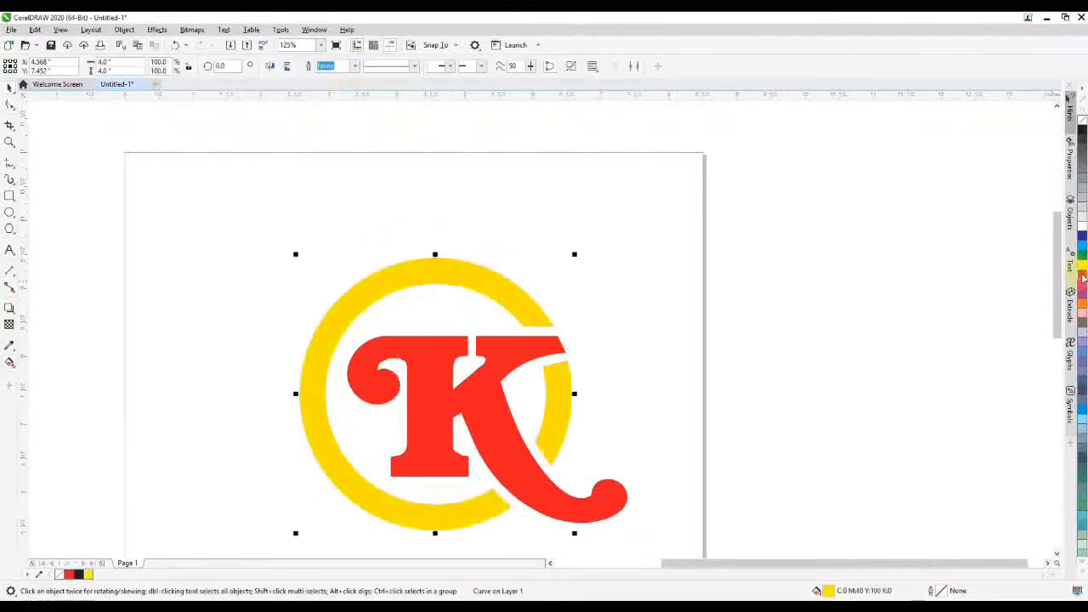
{"action": "key", "text": "g"}
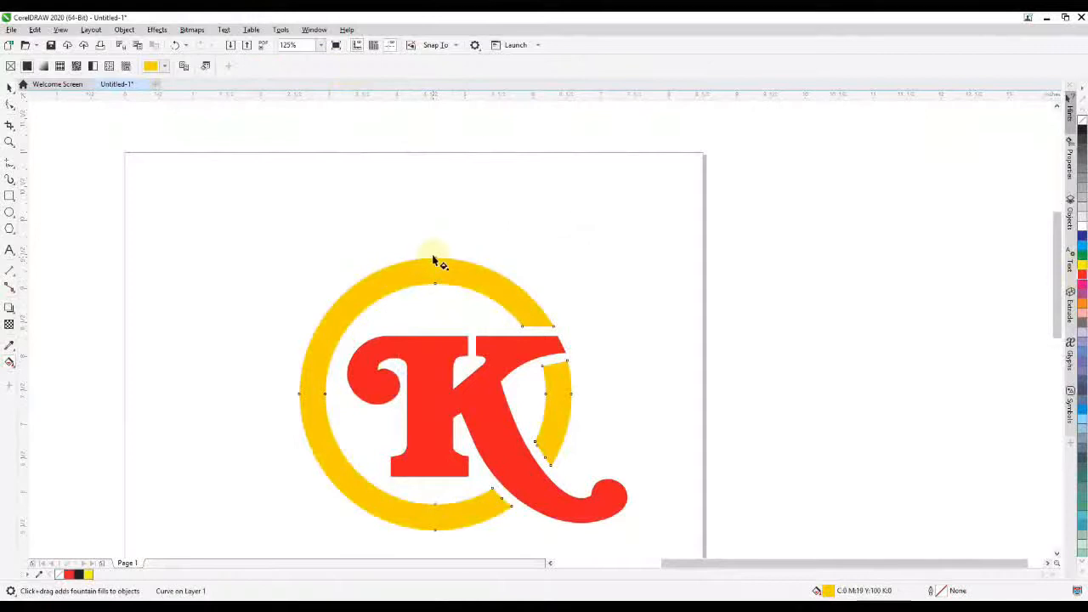
{"action": "key", "text": "space"}
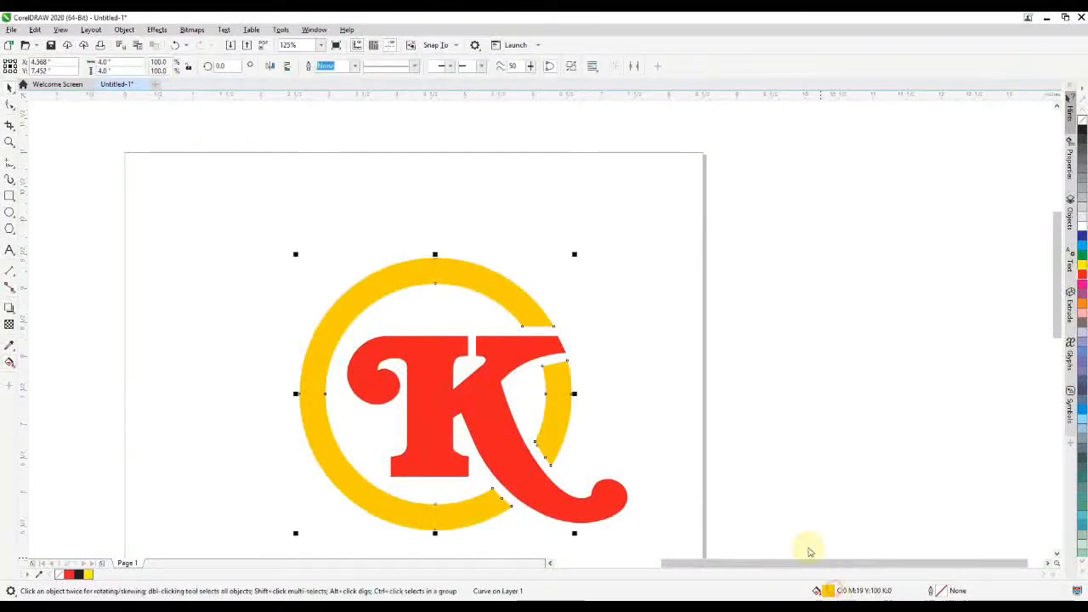
Change the ring's uniform fill to a dark, muted gold picked in the HSB colour viewer.
{"action": "key", "text": "shift+F11"}
{"action": "left_click", "coordinate": [476, 306]}
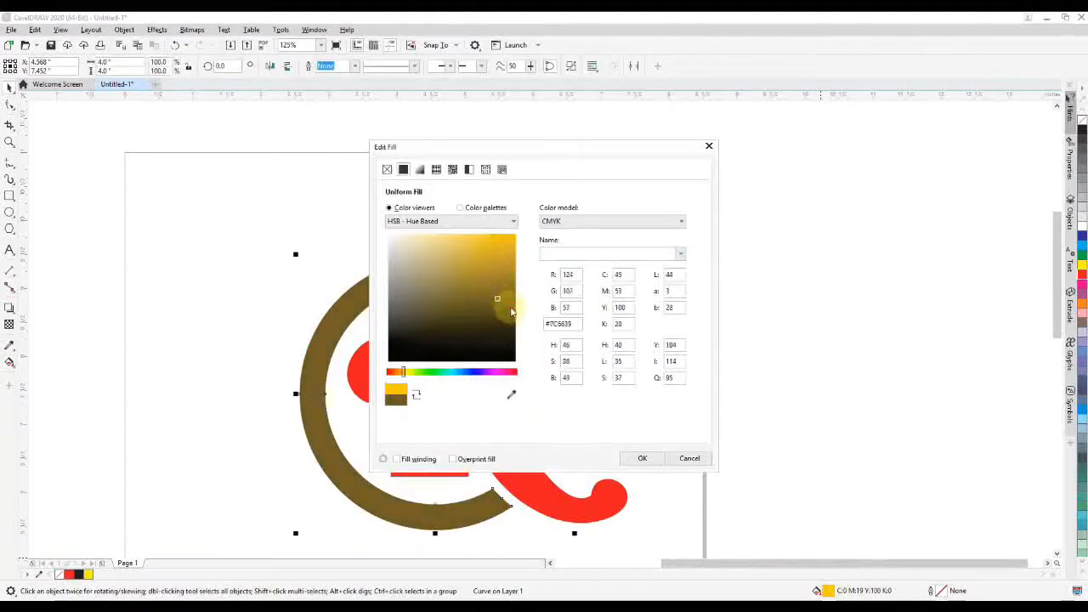
{"action": "left_click", "coordinate": [479, 271]}
{"action": "left_click", "coordinate": [465, 260]}
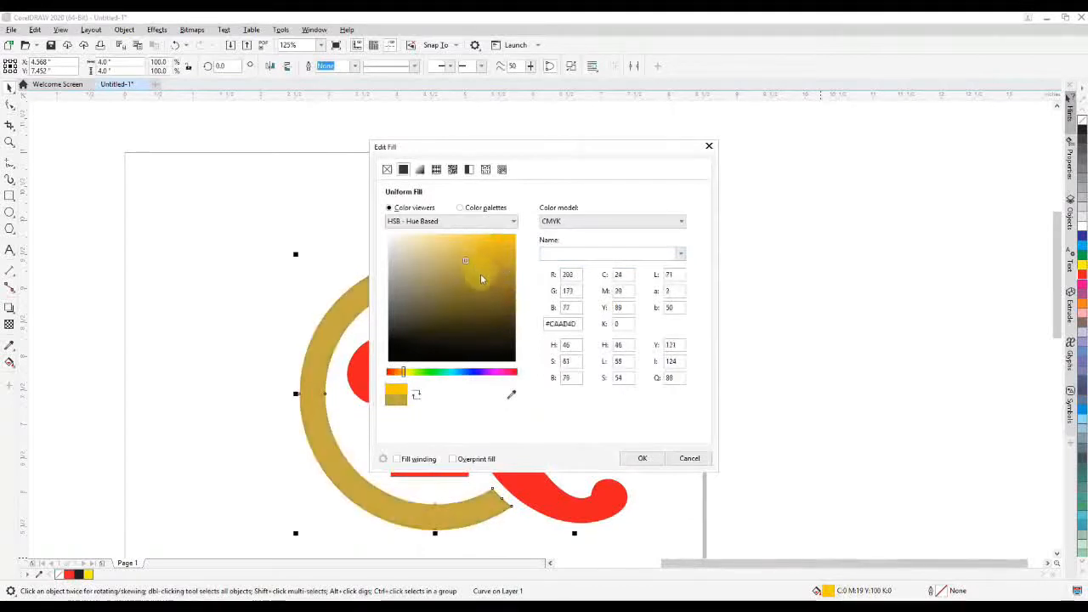
{"action": "left_click_drag", "start_coordinate": [509, 286], "coordinate": [512, 274]}
{"action": "left_click", "coordinate": [639, 458]}
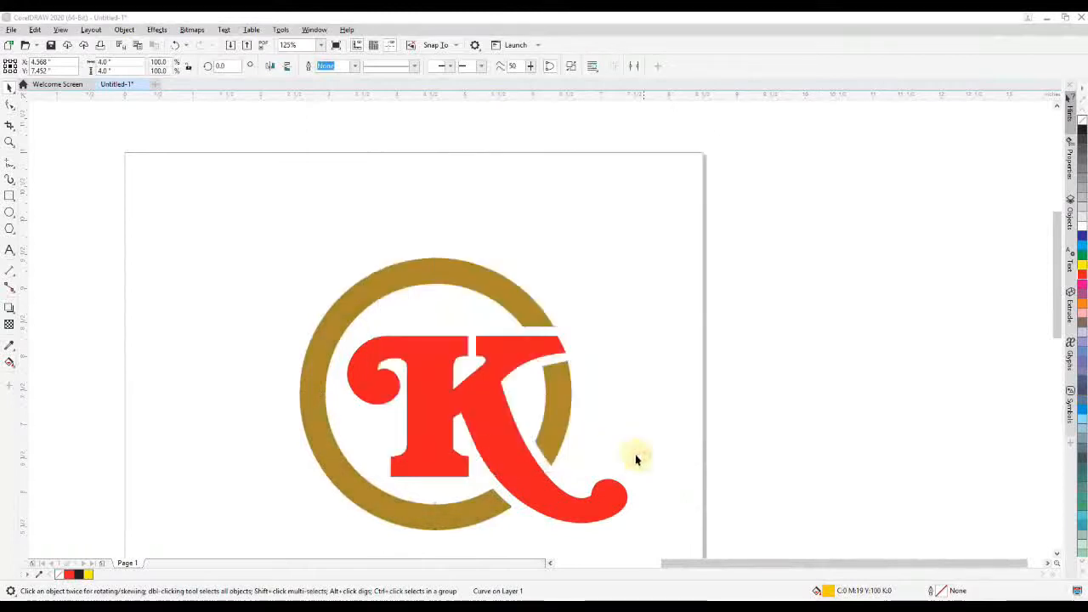
Apply a fountain fill down the ring starting in dark gold, with a gold stop at 25% and a white stop at 16%.
{"action": "key", "text": "g"}
{"action": "left_click_drag", "start_coordinate": [451, 255], "coordinate": [471, 506]}
{"action": "left_click", "coordinate": [456, 318]}
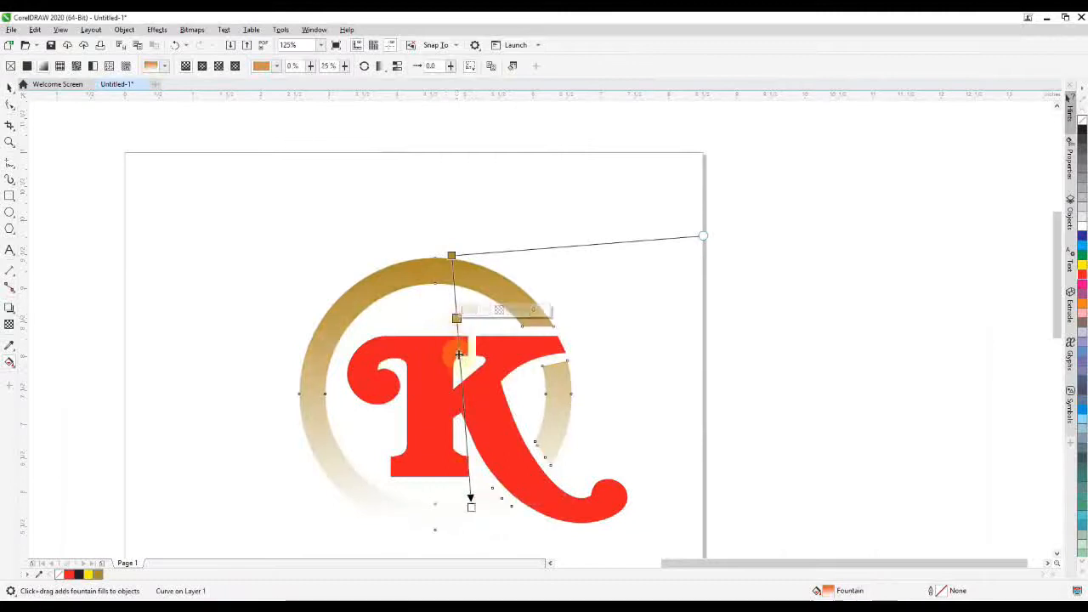
{"action": "left_click", "coordinate": [98, 575]}
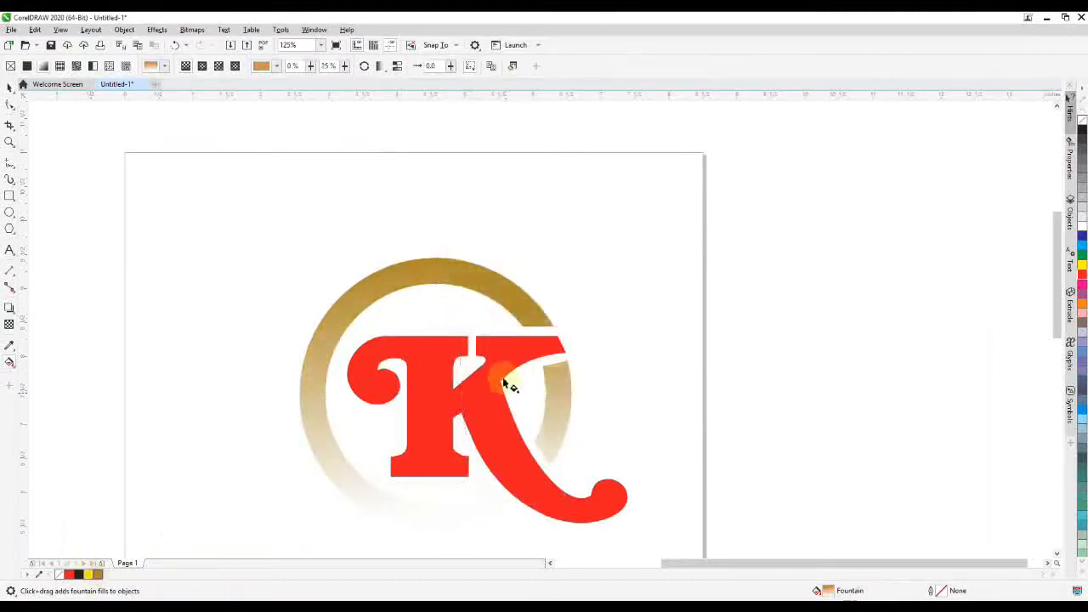
{"action": "double_click", "coordinate": [455, 295]}
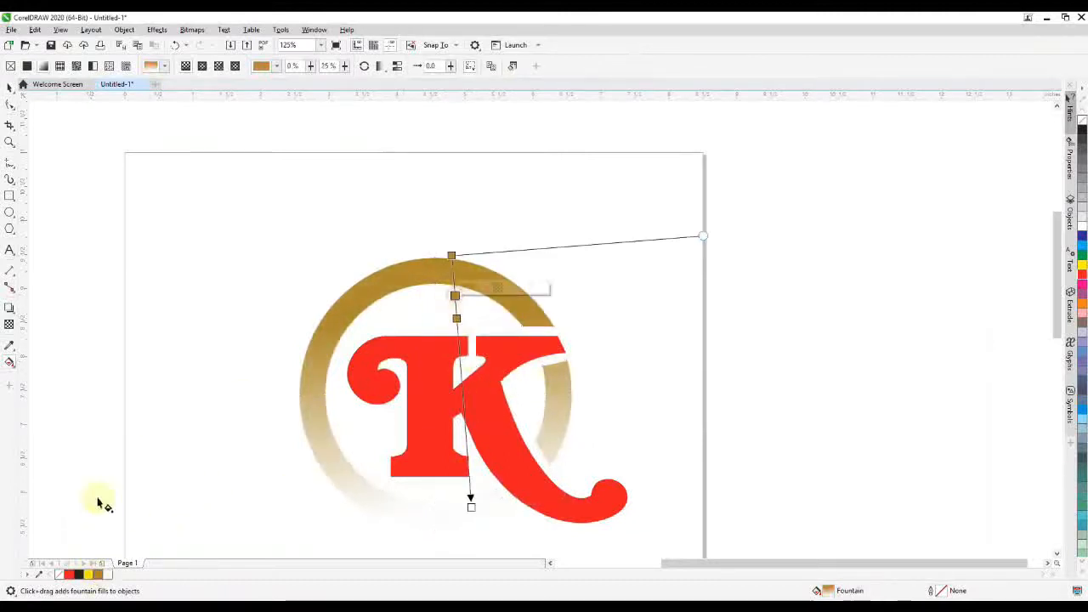
{"action": "left_click", "coordinate": [107, 574]}
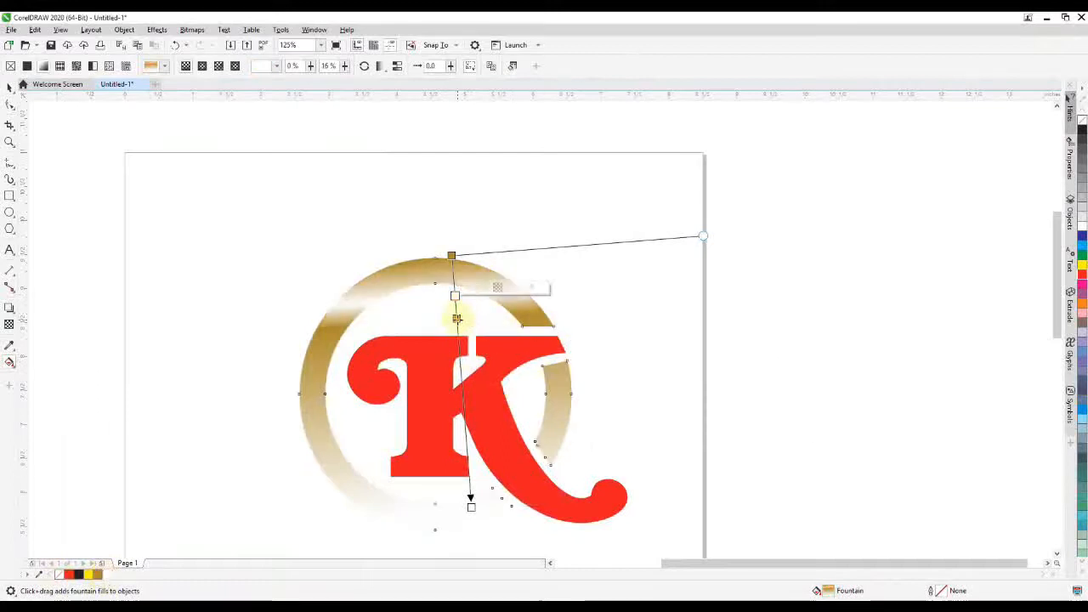
Complete the ring's metallic gradient with a gold stop at 49%, a white stop at 69% and a gold end colour.
{"action": "double_click", "coordinate": [460, 379]}
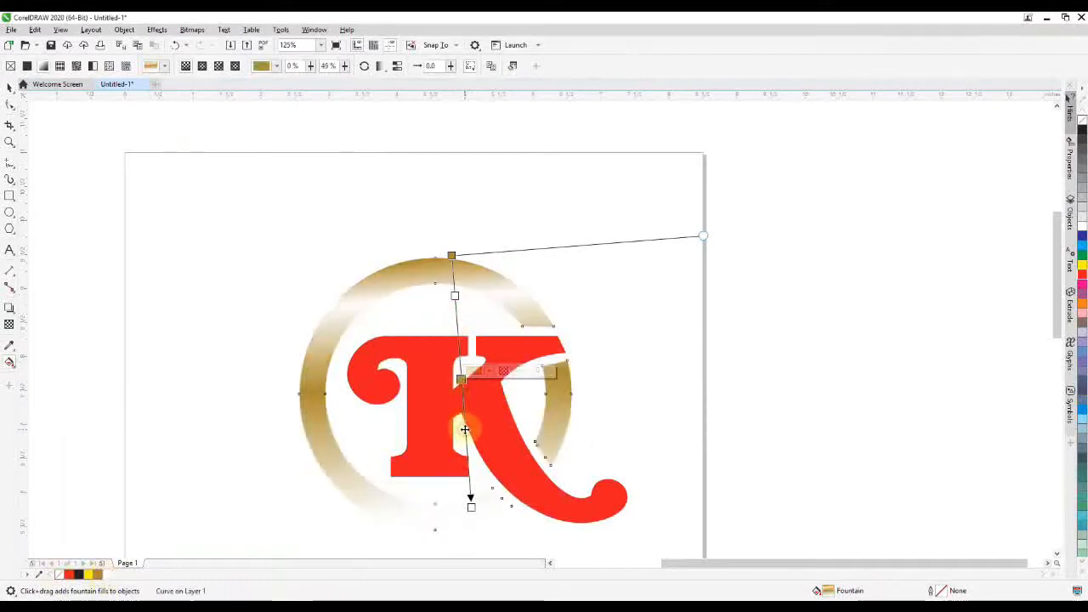
{"action": "double_click", "coordinate": [465, 429]}
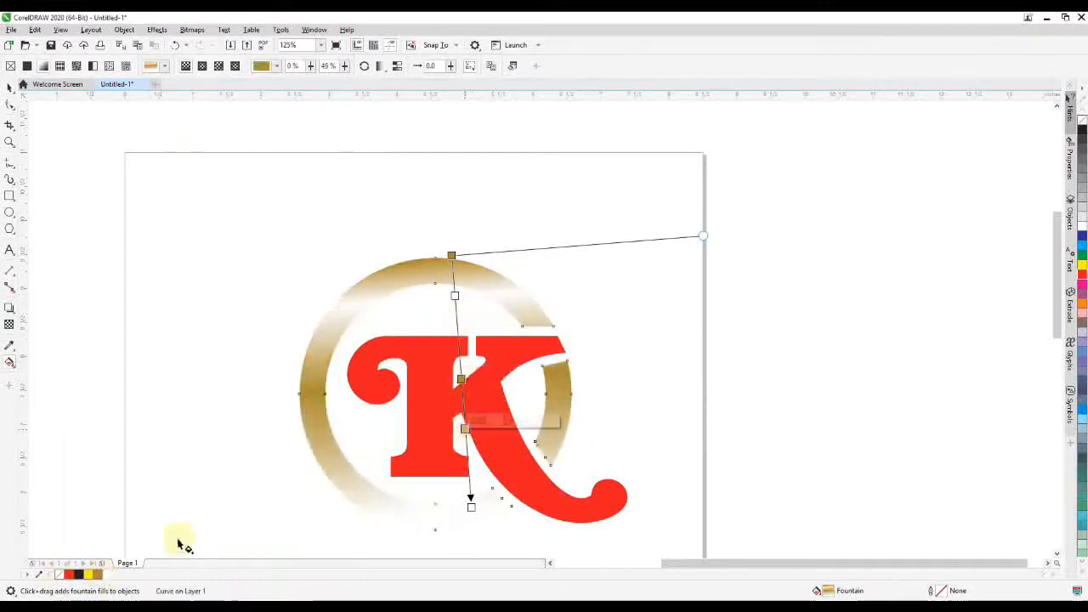
{"action": "left_click", "coordinate": [105, 574]}
{"action": "left_click", "coordinate": [470, 507]}
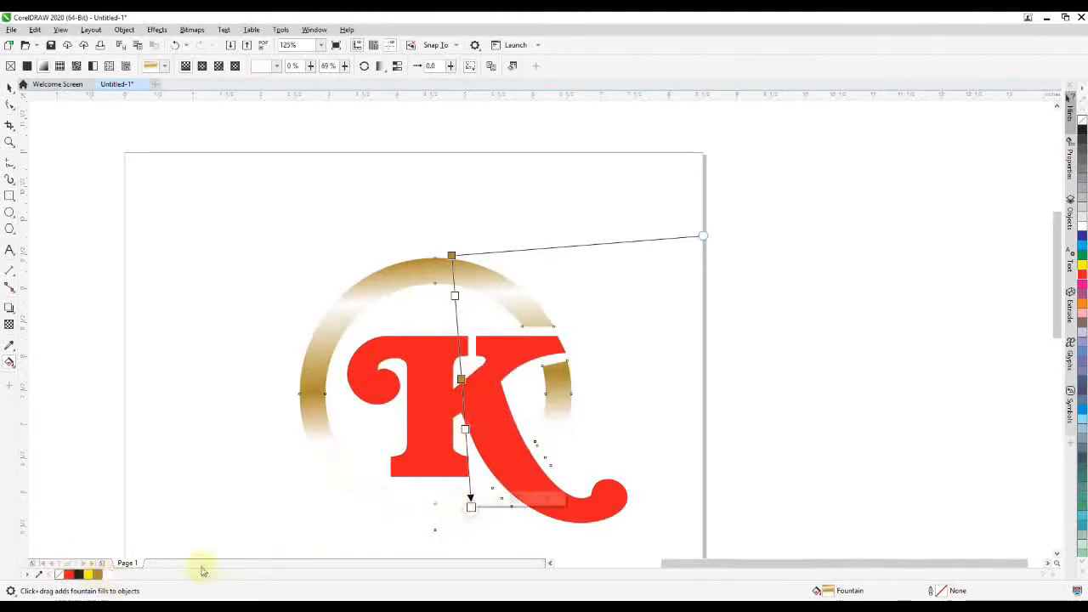
{"action": "left_click", "coordinate": [98, 576]}
{"action": "key", "text": "space"}
Add a 4 pt black outline to the ring, and widen it to 10 pt placed behind the fill.
{"action": "left_click", "coordinate": [556, 382]}
{"action": "left_click_drag", "start_coordinate": [578, 380], "coordinate": [573, 385]}
{"action": "key", "text": "F12"}
{"action": "type", "text": "4"}
{"action": "key", "text": "Return"}
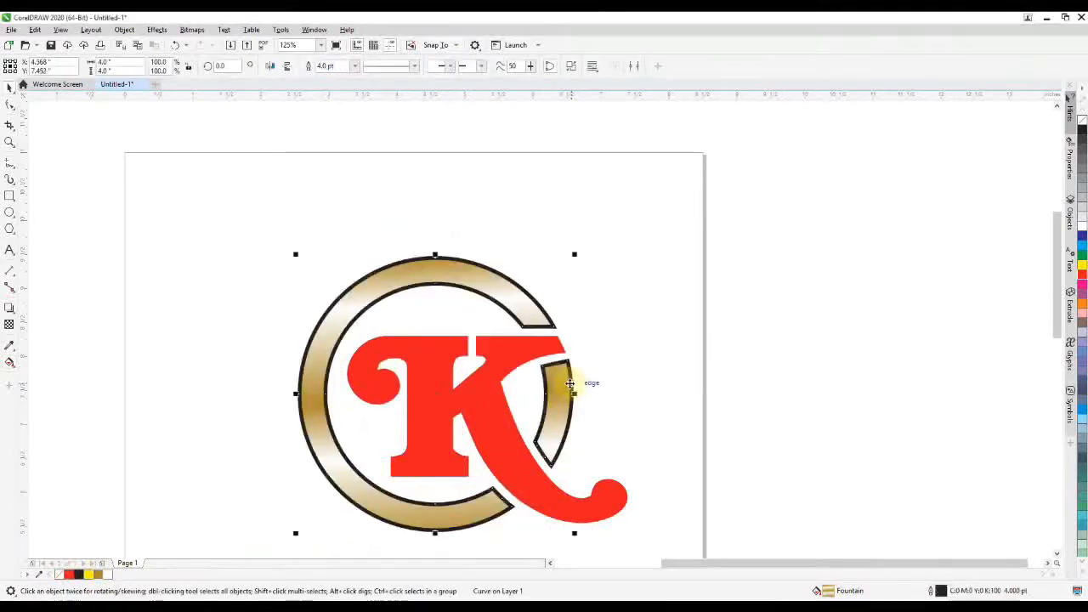
{"action": "key", "text": "F12"}
{"action": "type", "text": "10"}
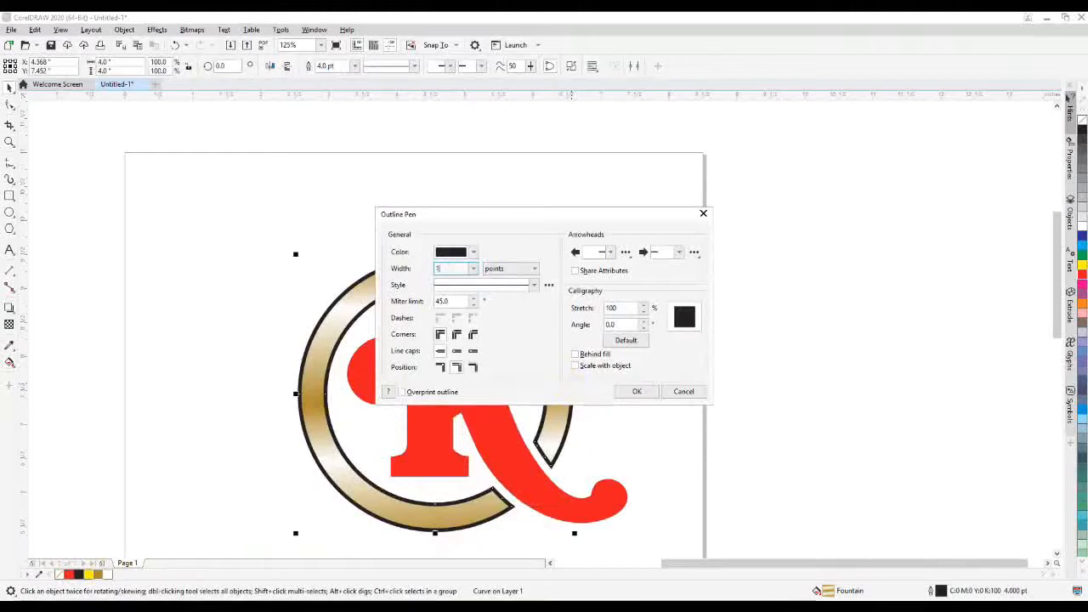
{"action": "left_click", "coordinate": [587, 355]}
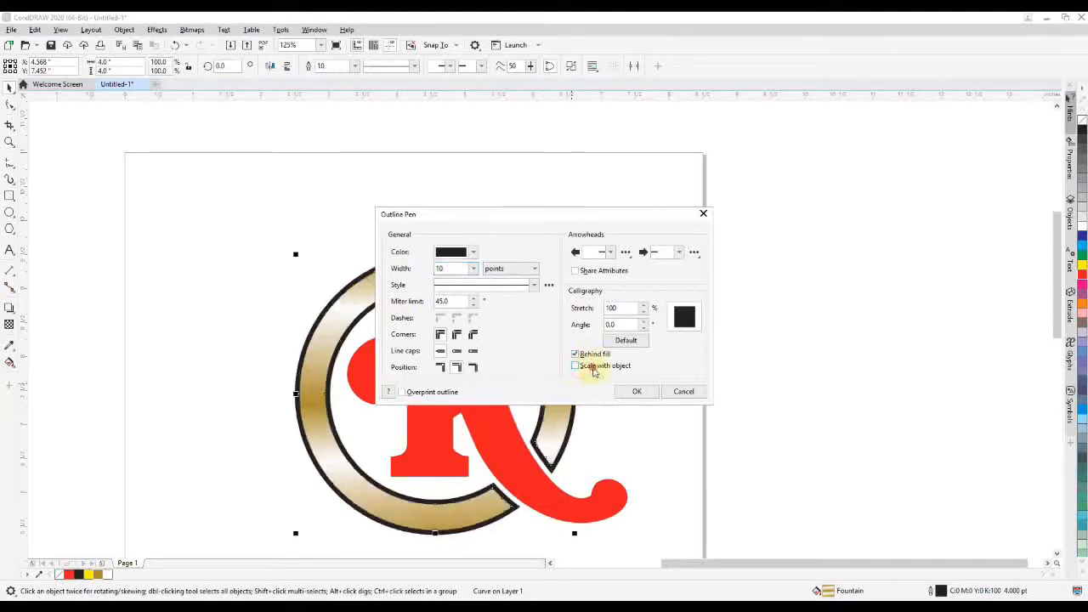
{"action": "left_click", "coordinate": [637, 393]}
Undo the trial move of the ring and convert its black outline into a separate object.
{"action": "mouse_move", "coordinate": [569, 395]}
{"action": "left_mouse_down"}
{"action": "mouse_move", "coordinate": [600, 392]}
{"action": "mouse_move", "coordinate": [563, 376]}
{"action": "left_mouse_up"}
{"action": "key", "text": "ctrl+z"}
{"action": "key", "text": "ctrl+shift+q"}
{"action": "left_click", "coordinate": [617, 391]}
{"action": "scroll", "coordinate": [541, 365], "scroll_direction": "up", "scroll_amount": 2}
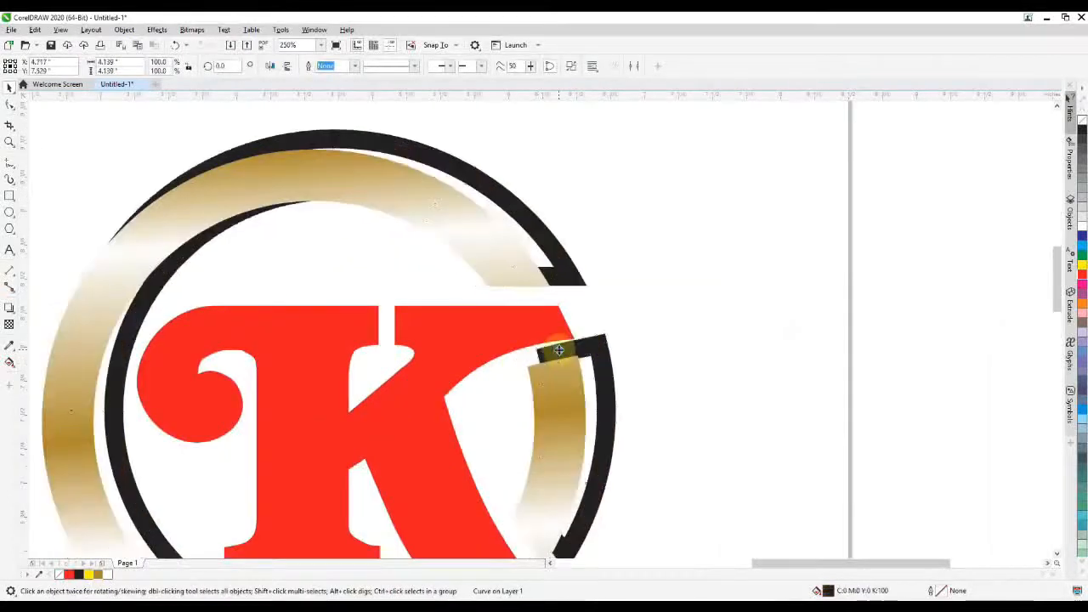
Copy the ring's gold fountain fill onto the black outline object.
{"action": "key", "text": "ctrl+shift+a"}
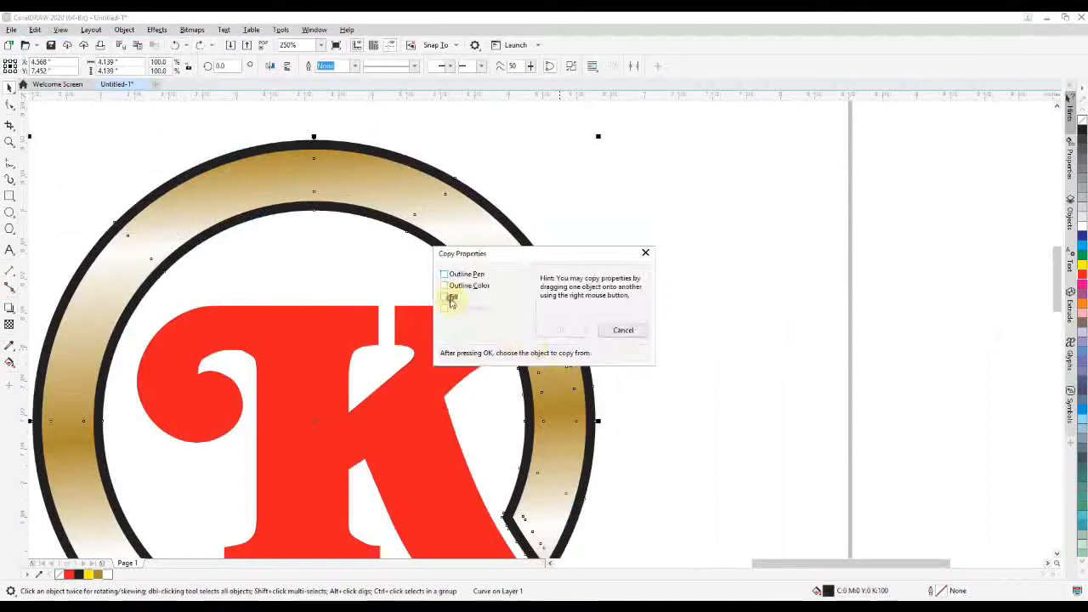
{"action": "left_click", "coordinate": [446, 298]}
{"action": "key", "text": "Return"}
{"action": "left_click", "coordinate": [460, 252]}
{"action": "scroll", "coordinate": [501, 291], "scroll_direction": "down", "scroll_amount": 1}
Redirect the border's fountain fill so it runs vertically from the ring's upper band to just below the ring.
{"action": "key", "text": "g"}
{"action": "mouse_move", "coordinate": [413, 233]}
{"action": "left_mouse_down"}
{"action": "mouse_move", "coordinate": [406, 355]}
{"action": "mouse_move", "coordinate": [422, 527]}
{"action": "left_mouse_up"}
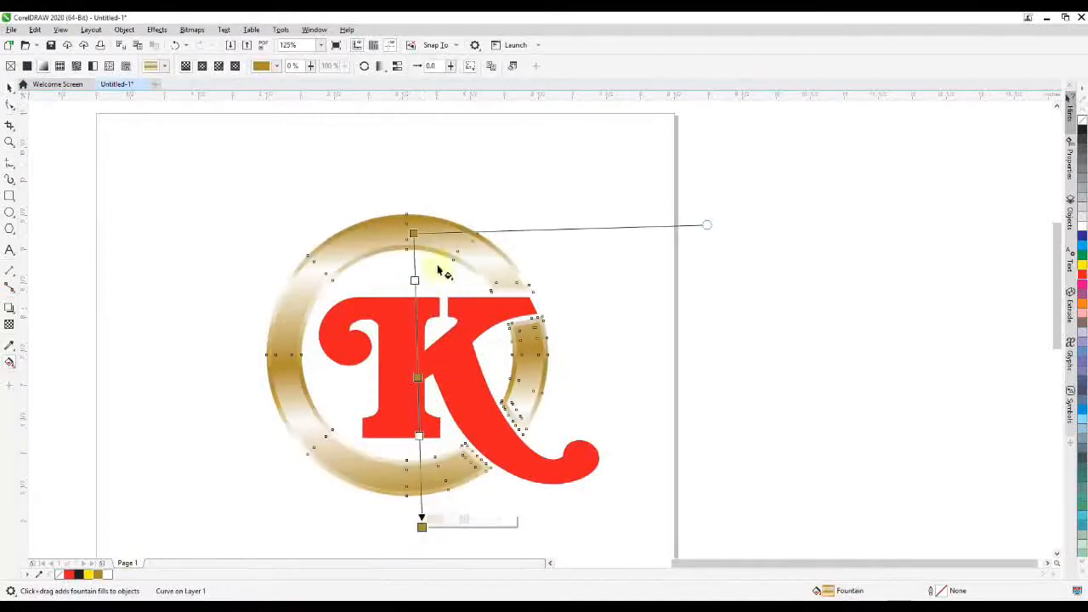
{"action": "left_click", "coordinate": [415, 234]}
Tint the white stops at 16% and 69% of the inner ring's gradient to a light cream gold.
{"action": "left_click", "coordinate": [415, 229]}
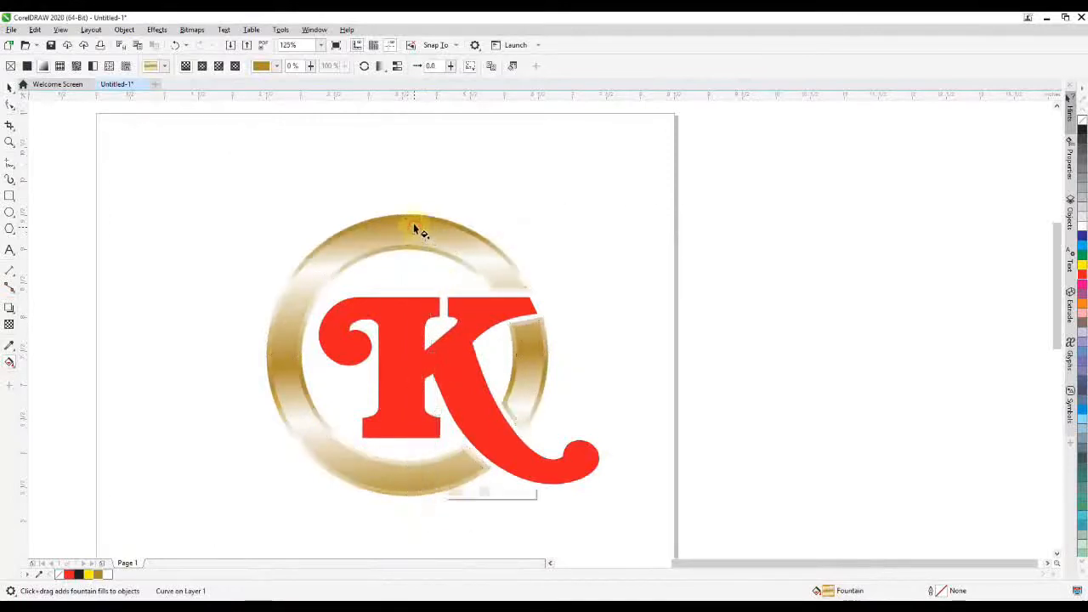
{"action": "double_click", "coordinate": [426, 263]}
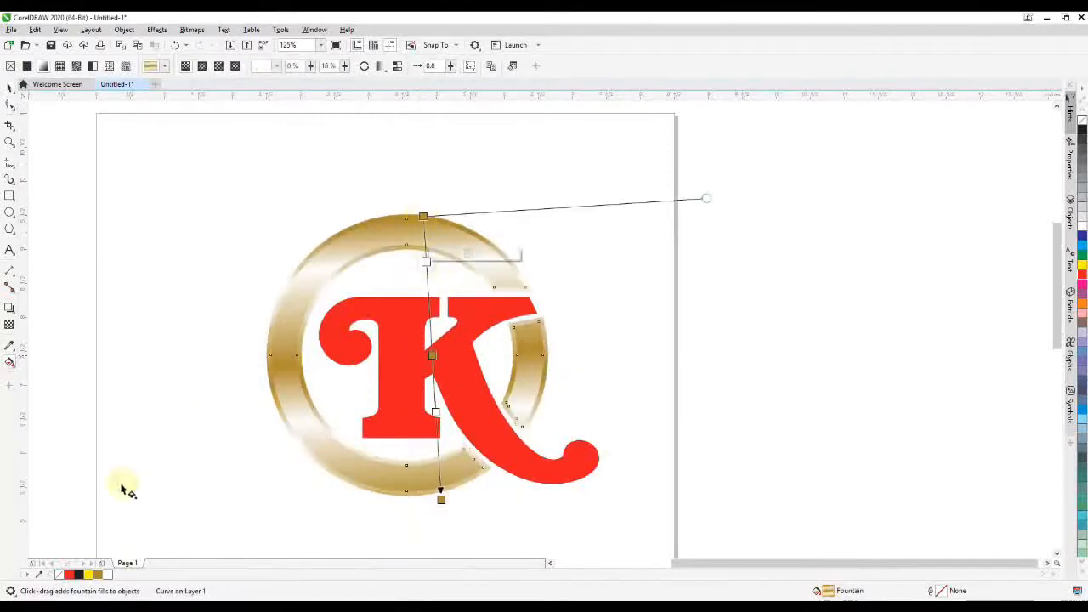
{"action": "left_click", "coordinate": [97, 576]}
{"action": "left_click", "coordinate": [441, 494]}
{"action": "key", "text": "space"}
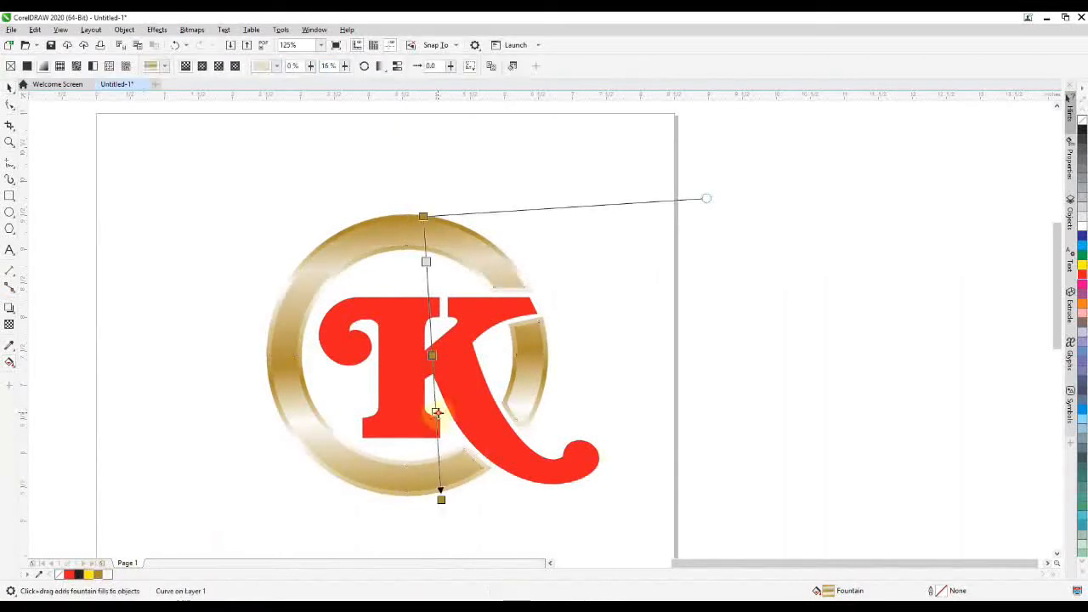
{"action": "double_click", "coordinate": [435, 413]}
Set the end colour of the inner ring's gradient to a darker gold, C37 M57 Y100 K23.
{"action": "left_click", "coordinate": [440, 496]}
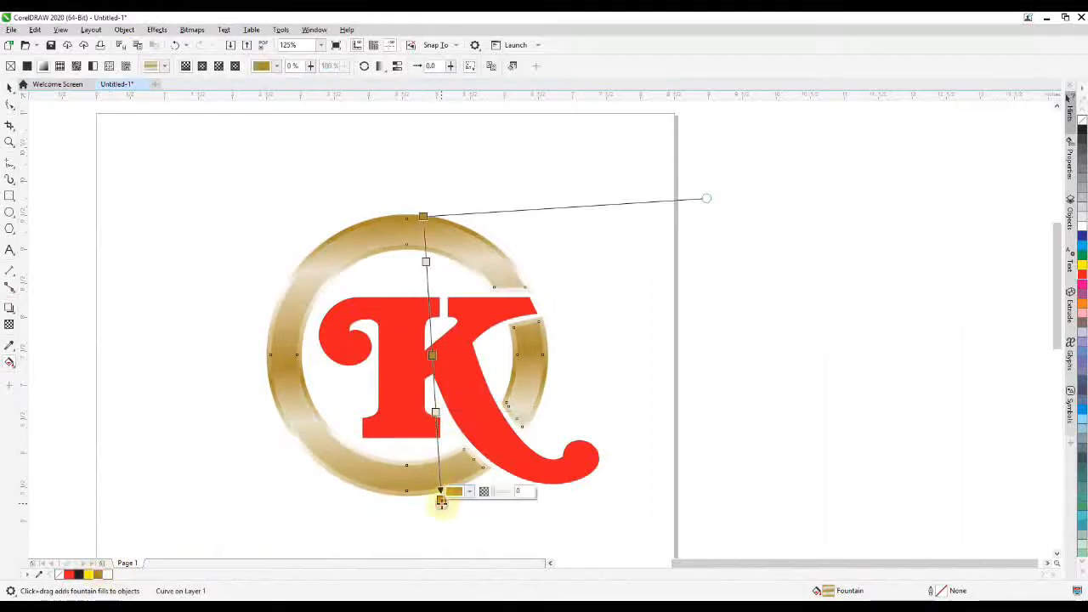
{"action": "left_click", "coordinate": [457, 491]}
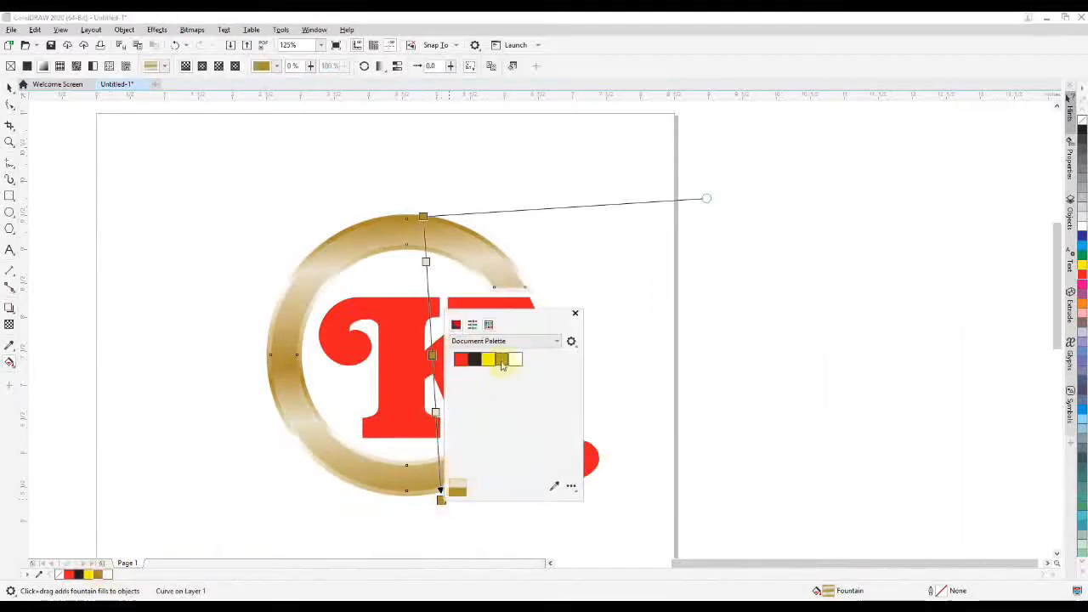
{"action": "left_click", "coordinate": [455, 324]}
{"action": "left_click_drag", "start_coordinate": [517, 383], "coordinate": [517, 374]}
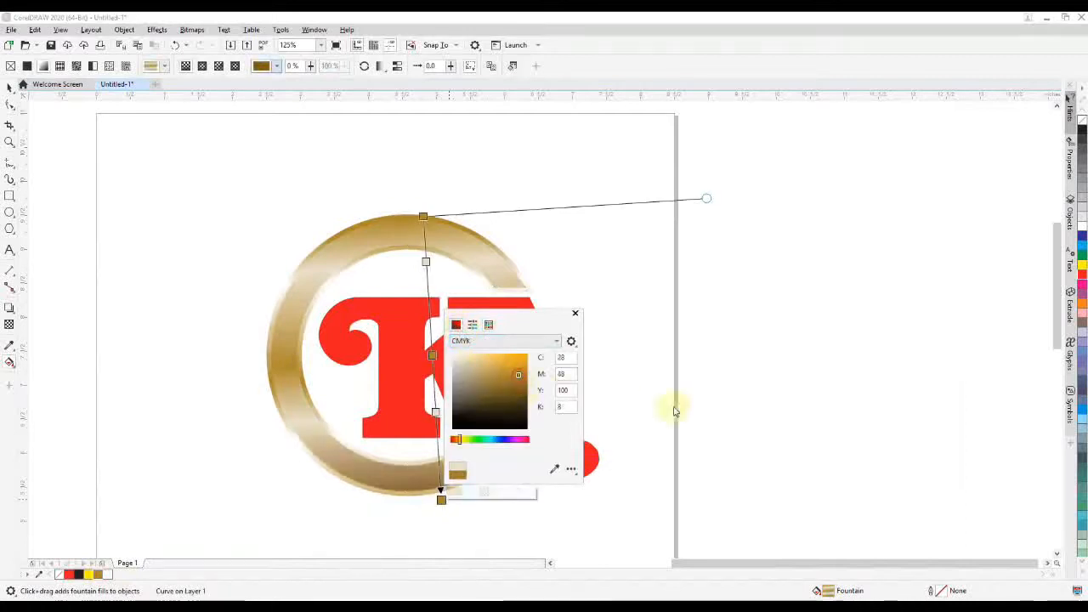
{"action": "left_click", "coordinate": [679, 412]}
{"action": "left_click", "coordinate": [469, 491]}
{"action": "left_click", "coordinate": [440, 500]}
{"action": "left_click", "coordinate": [455, 493]}
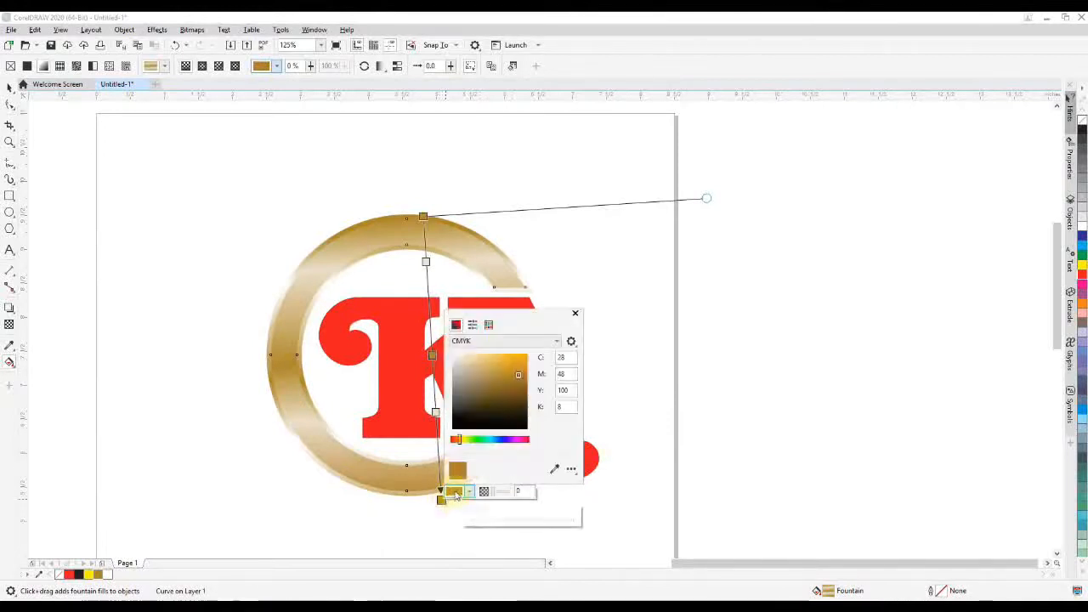
{"action": "left_click", "coordinate": [521, 388]}
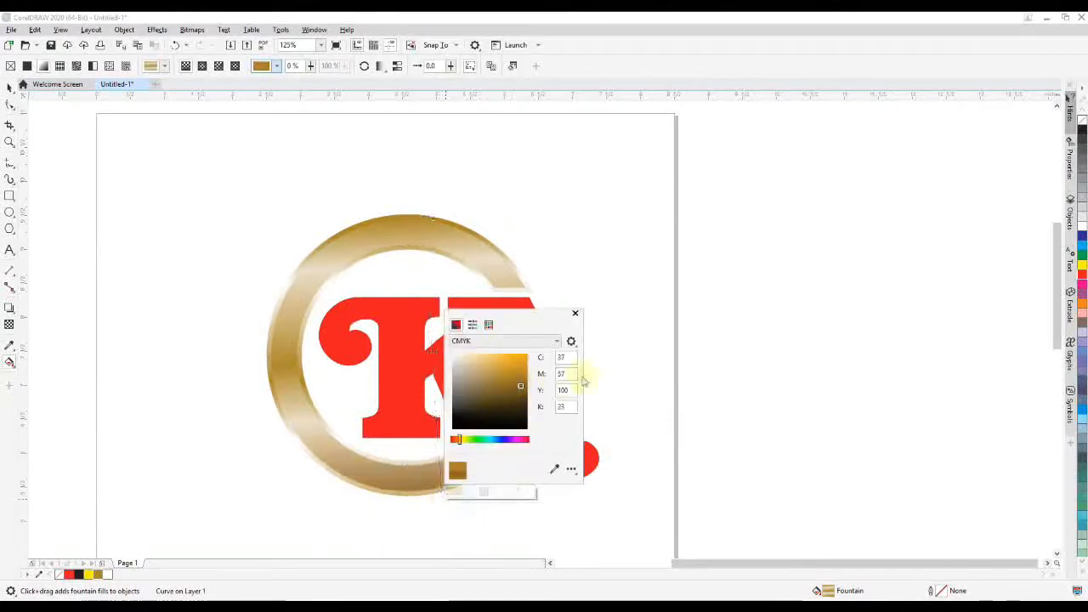
{"action": "left_click", "coordinate": [645, 373]}
Change the start colour of the inner ring's gradient to a darker brownish gold.
{"action": "left_click", "coordinate": [423, 218]}
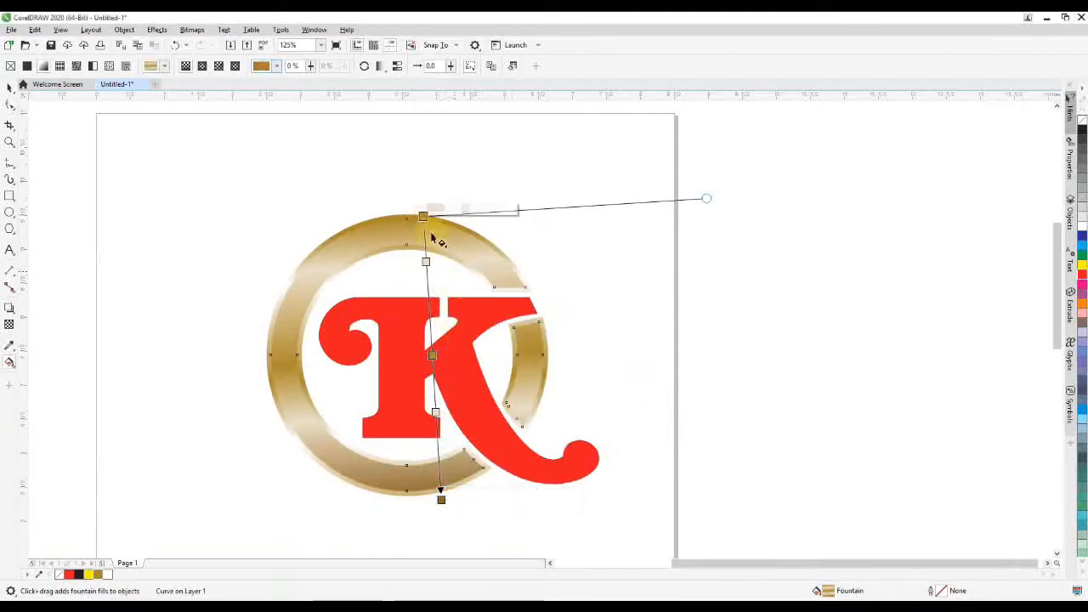
{"action": "left_click", "coordinate": [436, 209]}
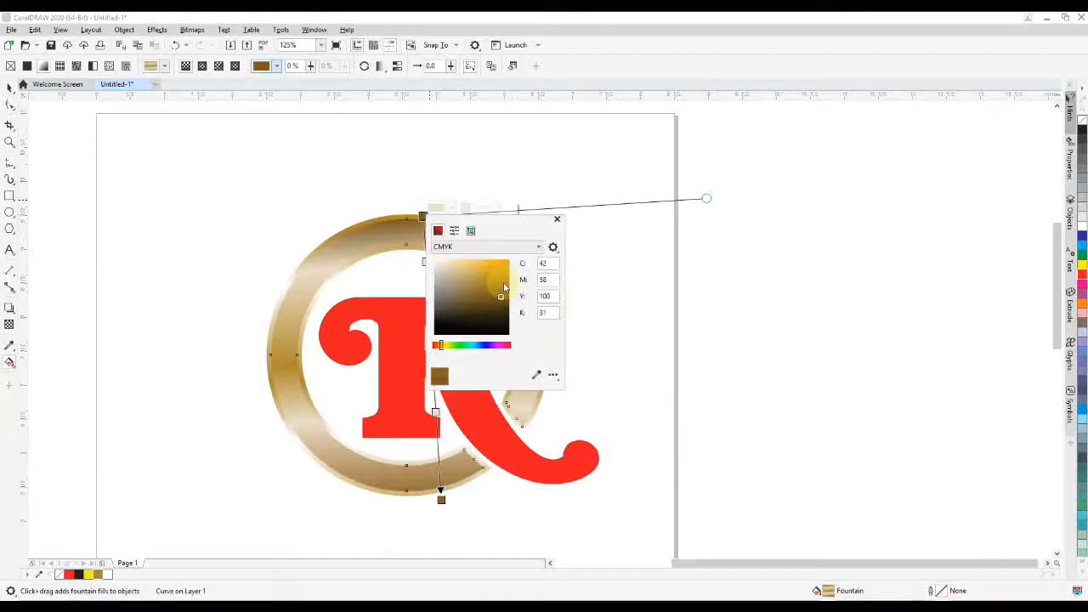
{"action": "left_click", "coordinate": [502, 282]}
{"action": "left_click", "coordinate": [649, 314]}
{"action": "left_click", "coordinate": [436, 209]}
{"action": "left_click", "coordinate": [603, 385]}
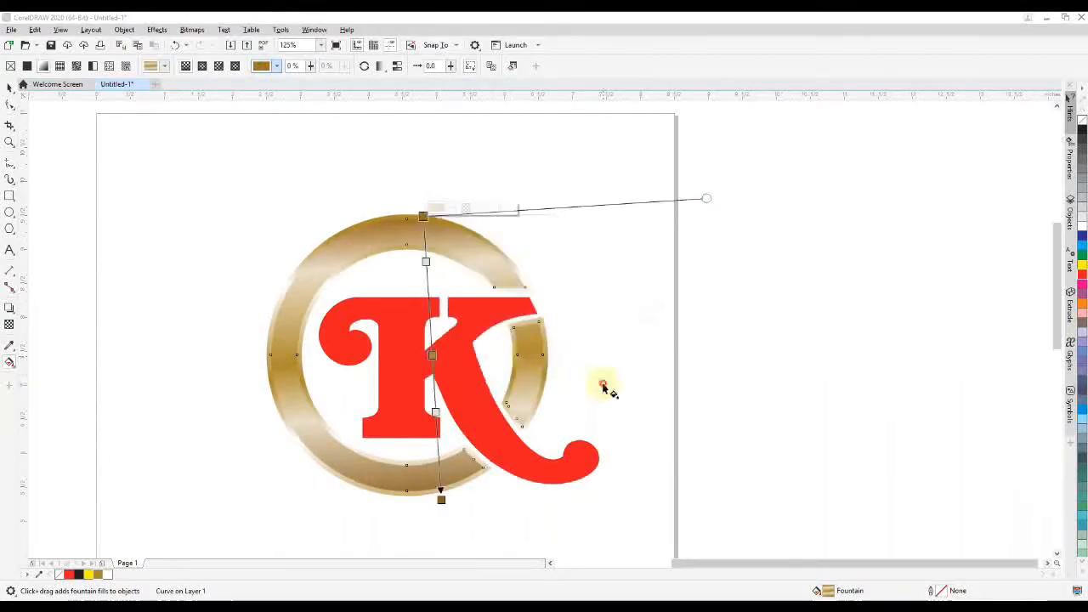
{"action": "left_click", "coordinate": [524, 352]}
{"action": "key", "text": "space"}
{"action": "left_click", "coordinate": [585, 332]}
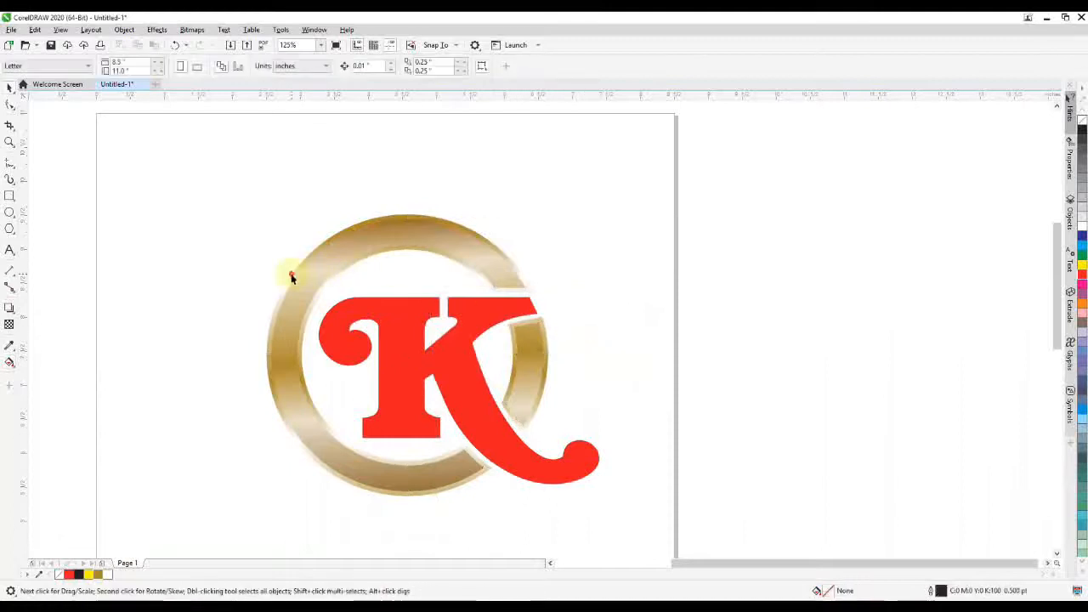
Recolour the 16% stop of the inner ring's gradient to gold and move it to 34%.
{"action": "left_click", "coordinate": [291, 277]}
{"action": "key", "text": "g"}
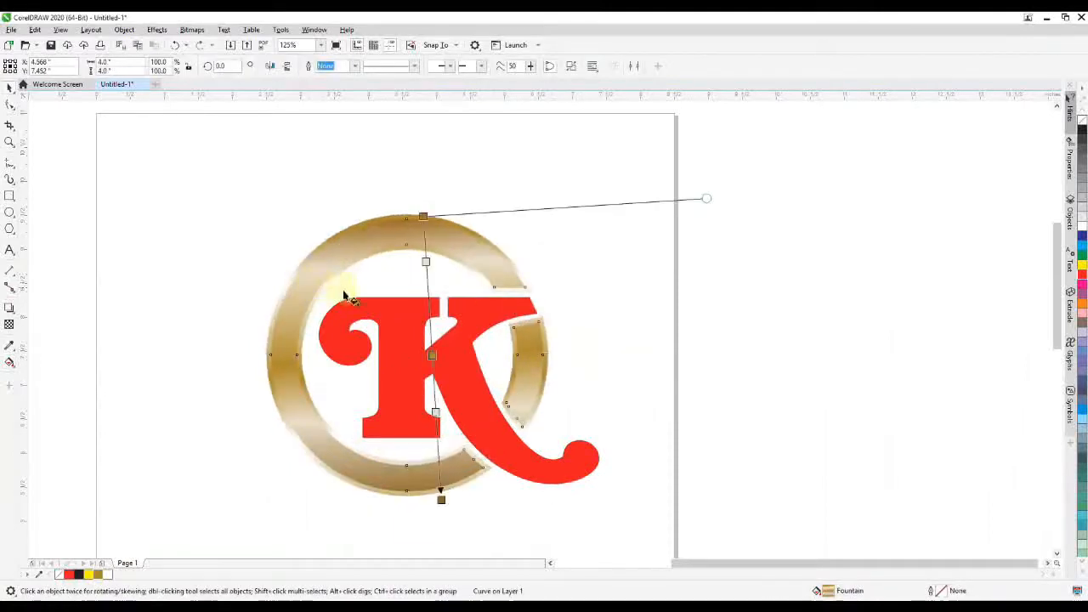
{"action": "left_click", "coordinate": [426, 261]}
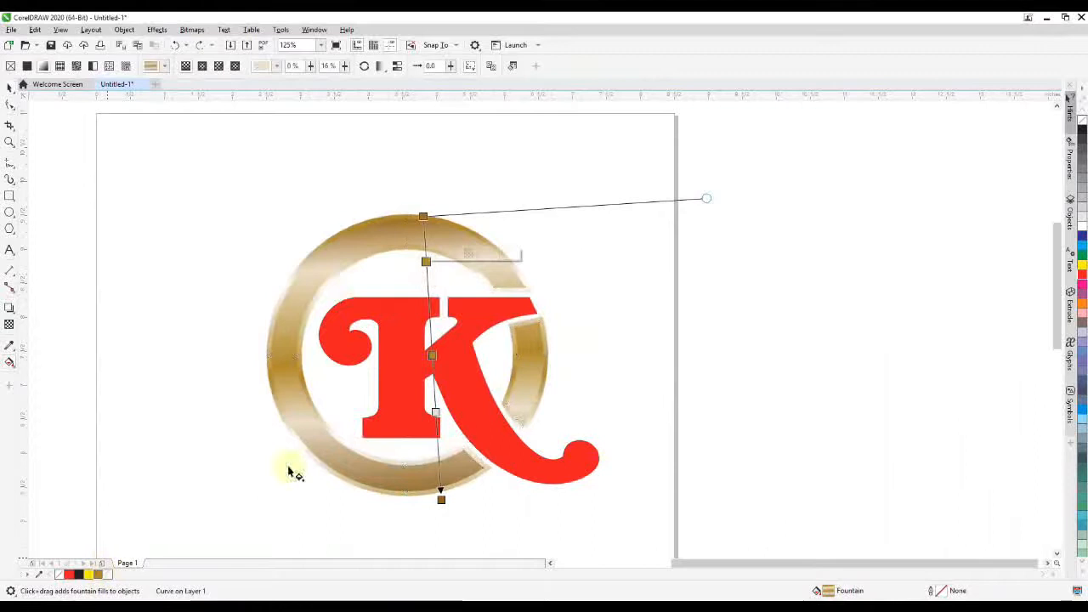
{"action": "left_click_drag", "start_coordinate": [427, 312], "coordinate": [429, 312]}
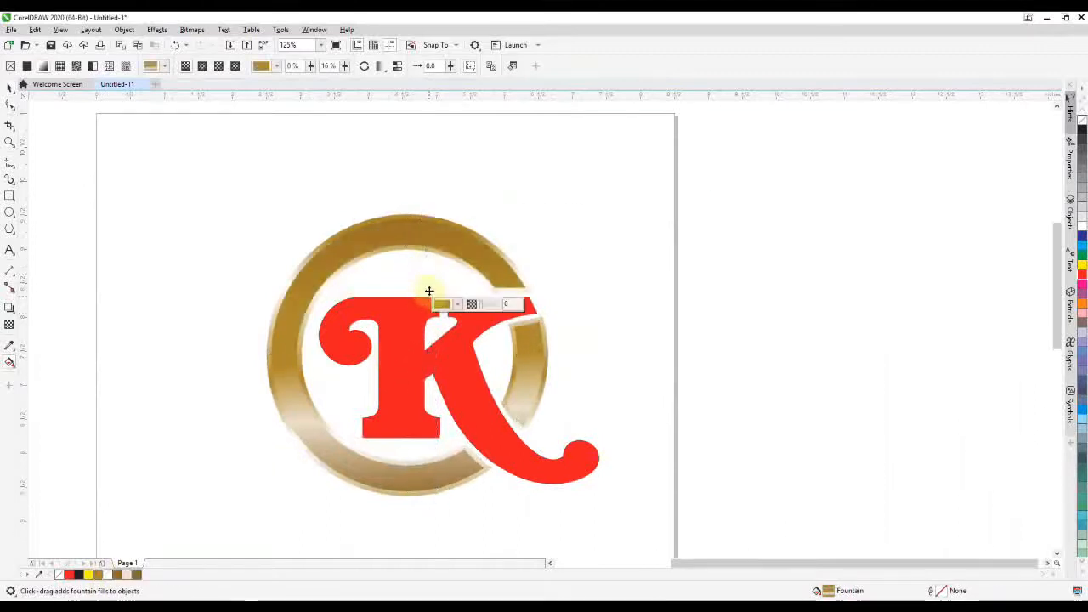
Add a stop at 25% to the inner ring's gradient and colour it light tan.
{"action": "double_click", "coordinate": [428, 288]}
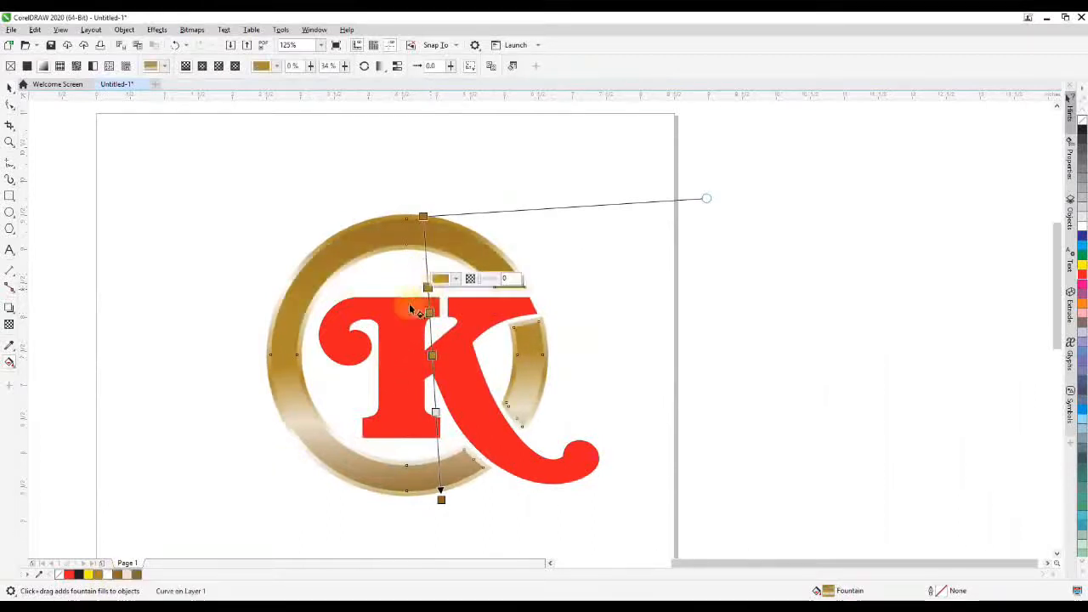
{"action": "left_click", "coordinate": [125, 575]}
{"action": "left_click", "coordinate": [117, 576], "text": "ctrl"}
{"action": "left_click", "coordinate": [117, 575], "text": "ctrl"}
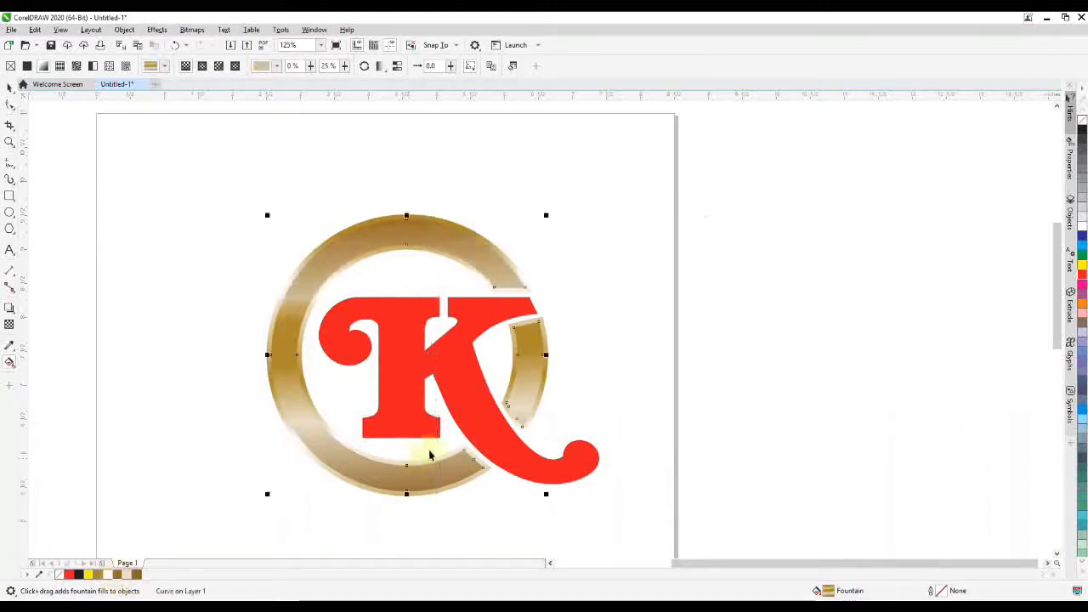
Sample a tan from the ring with the Color Eyedropper, try it as a fill, and undo that fill.
{"action": "left_click", "coordinate": [436, 413]}
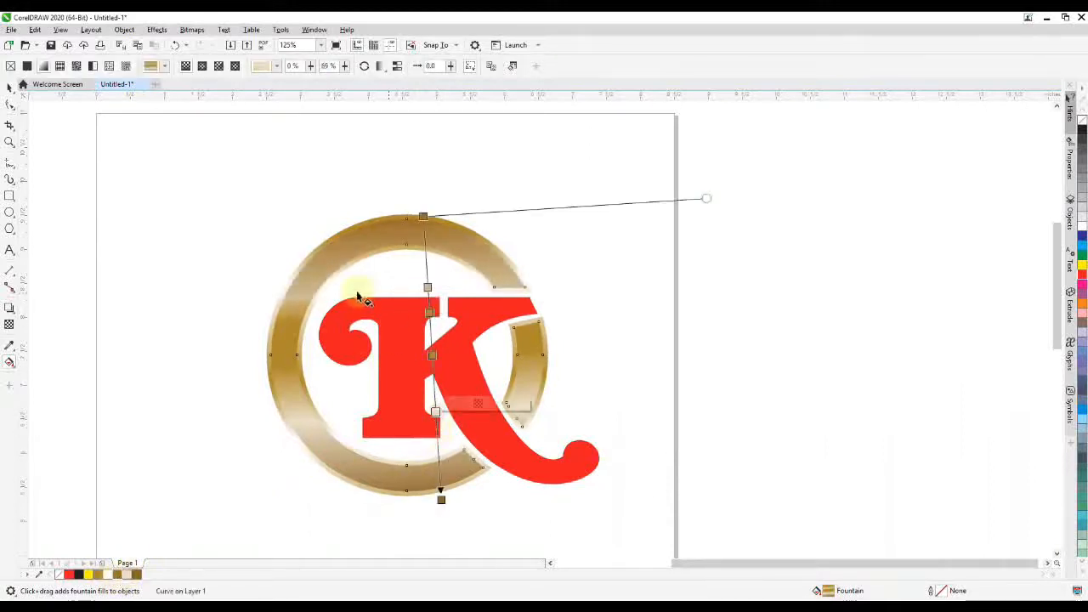
{"action": "left_click", "coordinate": [9, 345]}
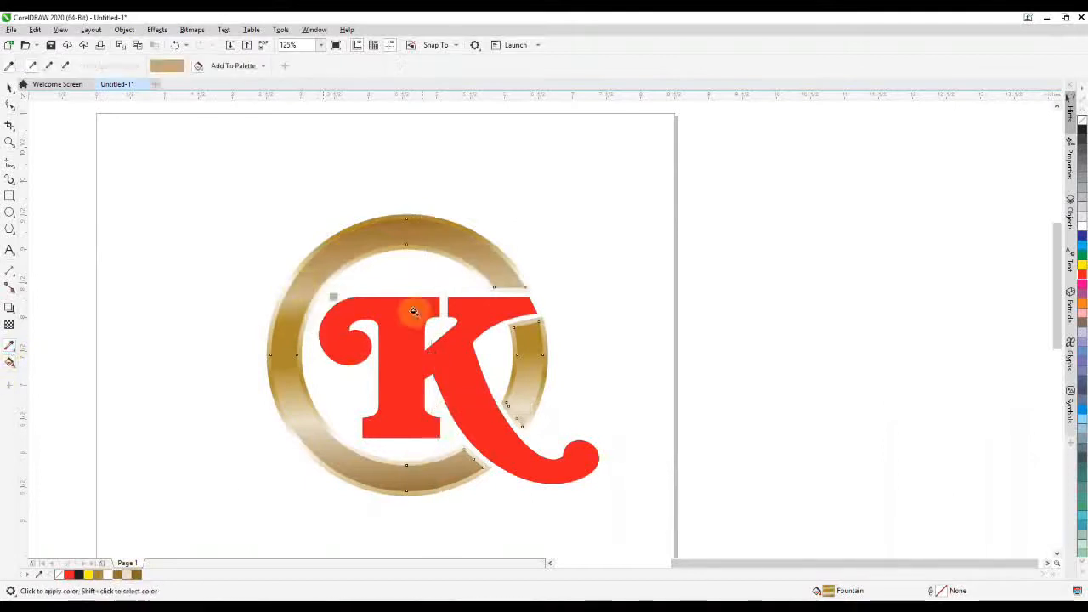
{"action": "left_click", "coordinate": [380, 478]}
{"action": "key", "text": "ctrl+z"}
{"action": "key", "text": "space"}
{"action": "key", "text": "g"}
{"action": "left_click", "coordinate": [434, 414]}
{"action": "key", "text": "Escape"}
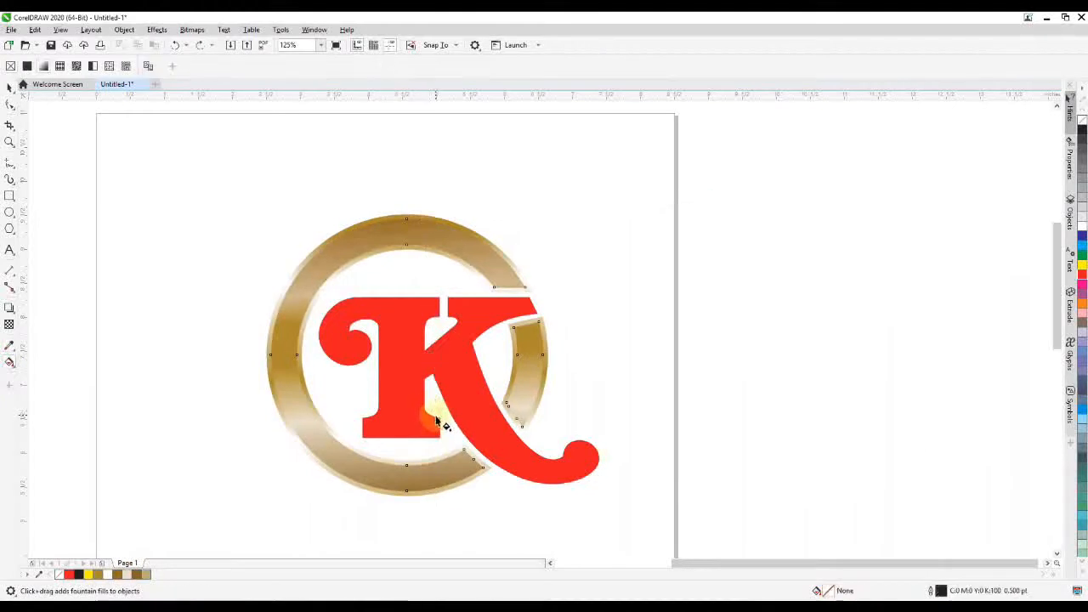
Recolour the light stops of the inner ring's gradient with palette tans and move the middle gold stop to 47%.
{"action": "left_click", "coordinate": [431, 466]}
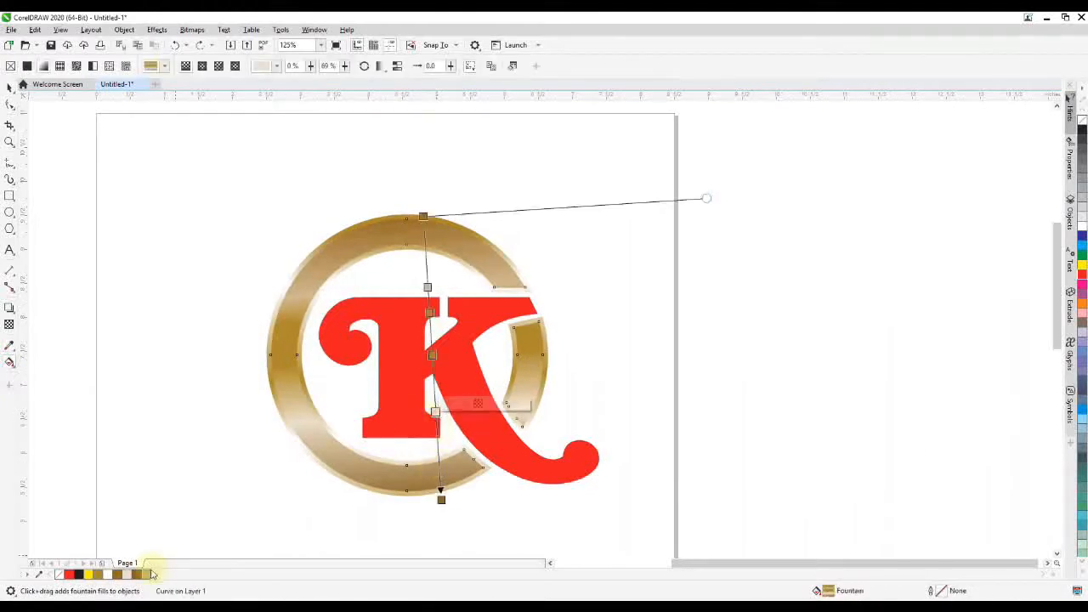
{"action": "left_click_drag", "start_coordinate": [148, 575], "coordinate": [428, 287]}
{"action": "left_click_drag", "start_coordinate": [198, 544], "coordinate": [376, 371]}
{"action": "left_click_drag", "start_coordinate": [451, 357], "coordinate": [431, 348]}
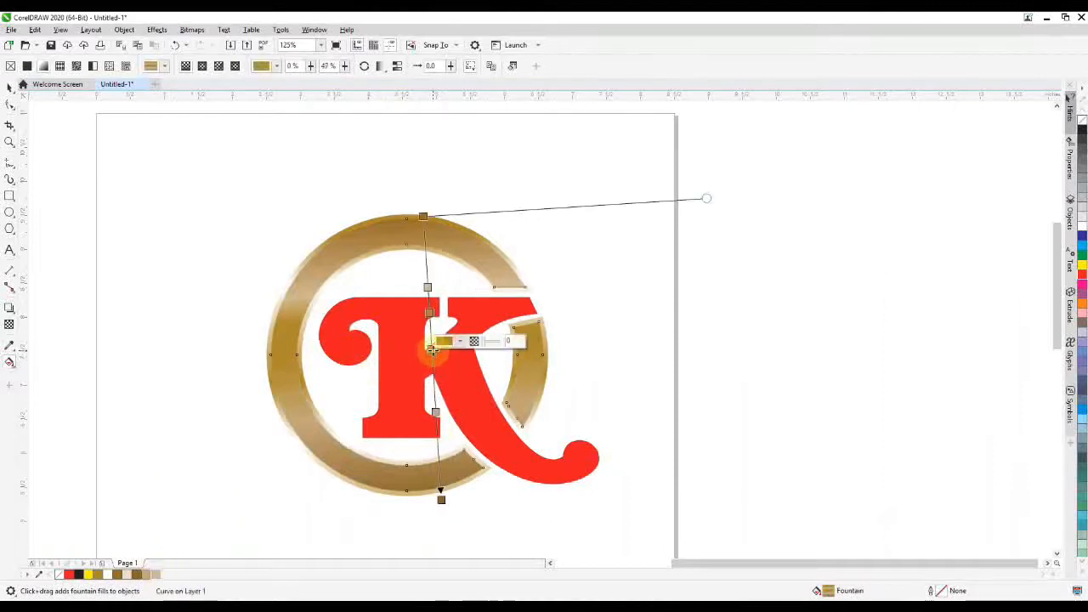
{"action": "key", "text": "space"}
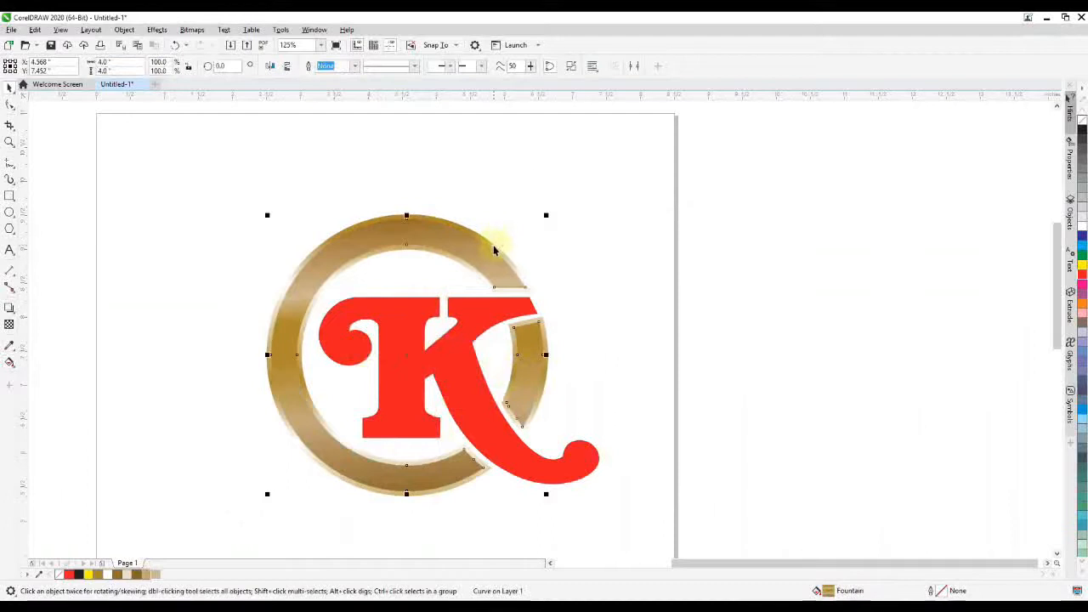
Give the border the ring's updated gold gradient, running vertically from bottom to top with both ends well beyond the ring.
{"action": "key", "text": "space"}
{"action": "left_click_drag", "start_coordinate": [387, 227], "coordinate": [377, 434]}
{"action": "left_click_drag", "start_coordinate": [401, 469], "coordinate": [428, 198]}
{"action": "left_click_drag", "start_coordinate": [403, 466], "coordinate": [423, 535]}
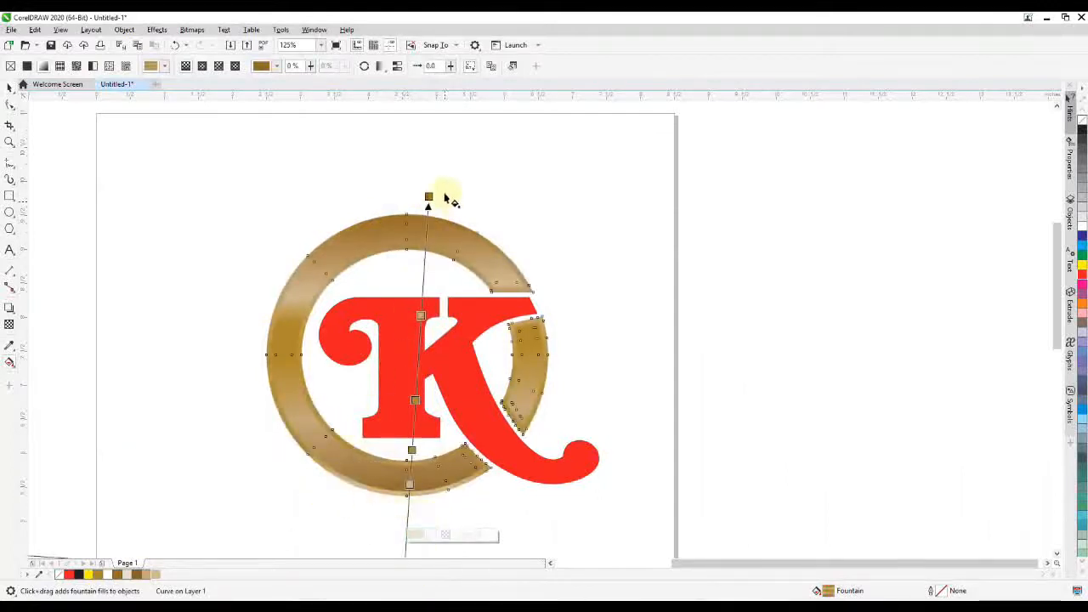
{"action": "left_click_drag", "start_coordinate": [430, 195], "coordinate": [413, 134]}
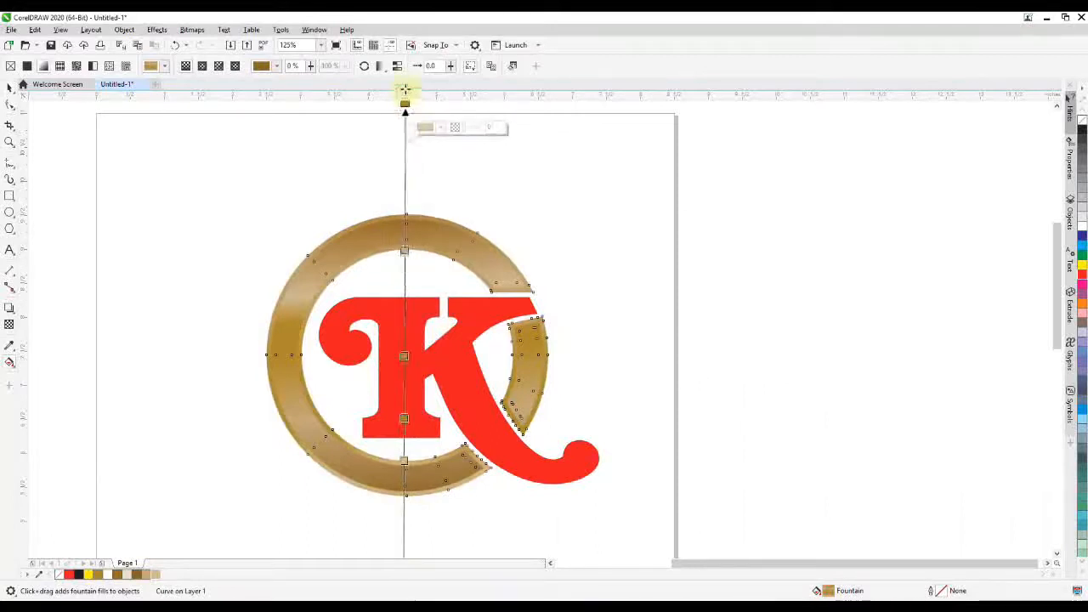
{"action": "scroll", "coordinate": [416, 255], "scroll_direction": "down", "scroll_amount": 2}
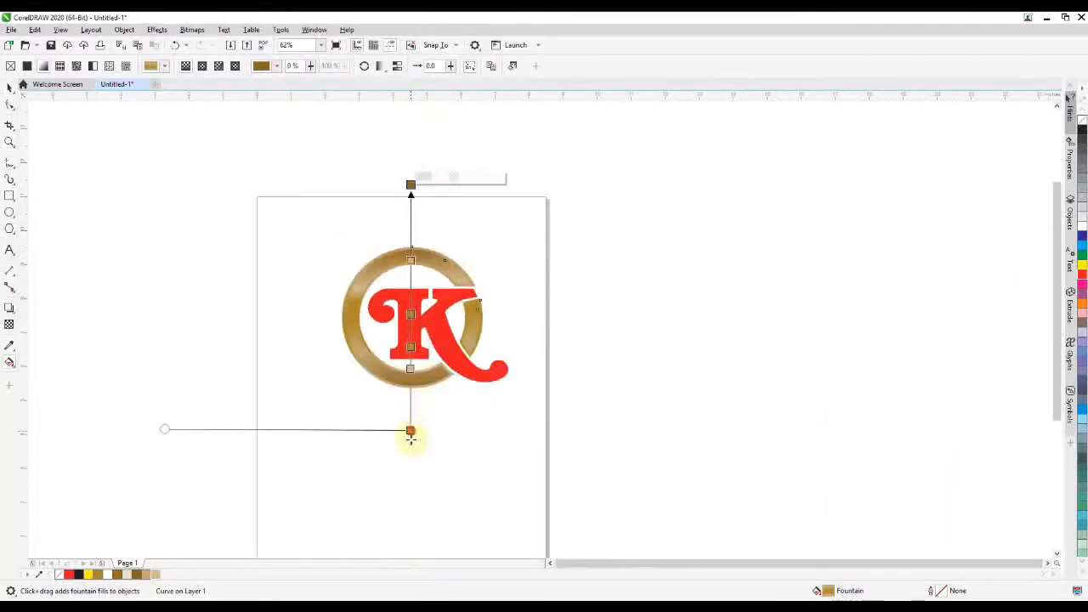
{"action": "key", "text": "space"}
{"action": "left_click", "coordinate": [456, 430]}
Undo the trial move of the letter K and copy the inner ring's gold fountain fill onto it.
{"action": "scroll", "coordinate": [445, 352], "scroll_direction": "up", "scroll_amount": 2}
{"action": "left_click", "coordinate": [455, 327], "text": "ctrl"}
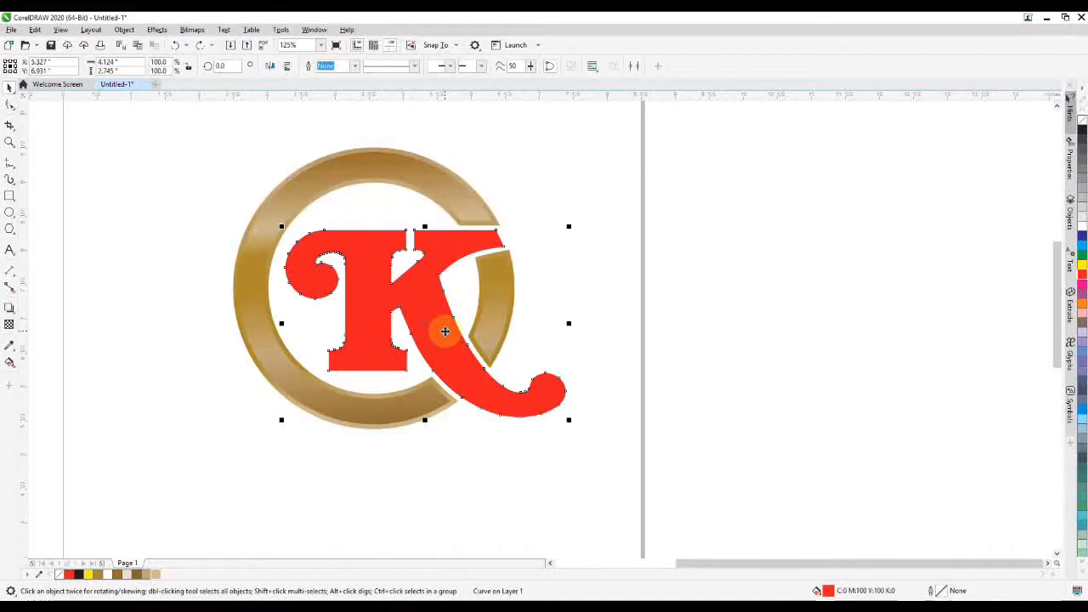
{"action": "left_click_drag", "start_coordinate": [445, 332], "coordinate": [448, 281]}
{"action": "key", "text": "ctrl+z"}
{"action": "key", "text": "alt+e"}
{"action": "key", "text": "m"}
{"action": "left_click", "coordinate": [444, 296]}
{"action": "key", "text": "Return"}
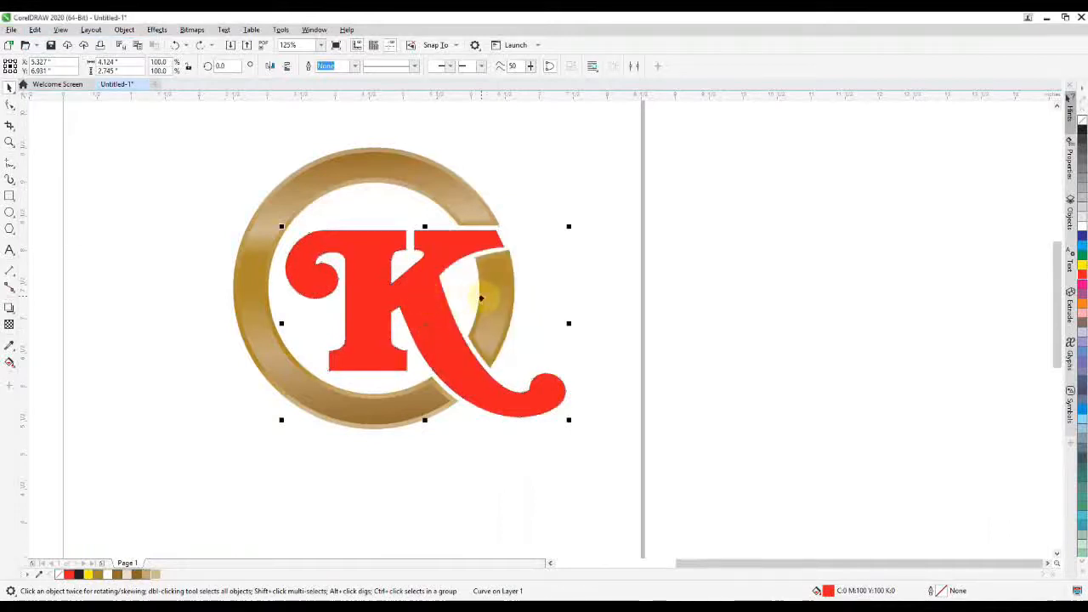
{"action": "left_click", "coordinate": [480, 298]}
{"action": "mouse_move", "coordinate": [437, 328]}
{"action": "left_mouse_down"}
{"action": "mouse_move", "coordinate": [439, 301]}
{"action": "mouse_move", "coordinate": [433, 323]}
{"action": "left_mouse_up"}
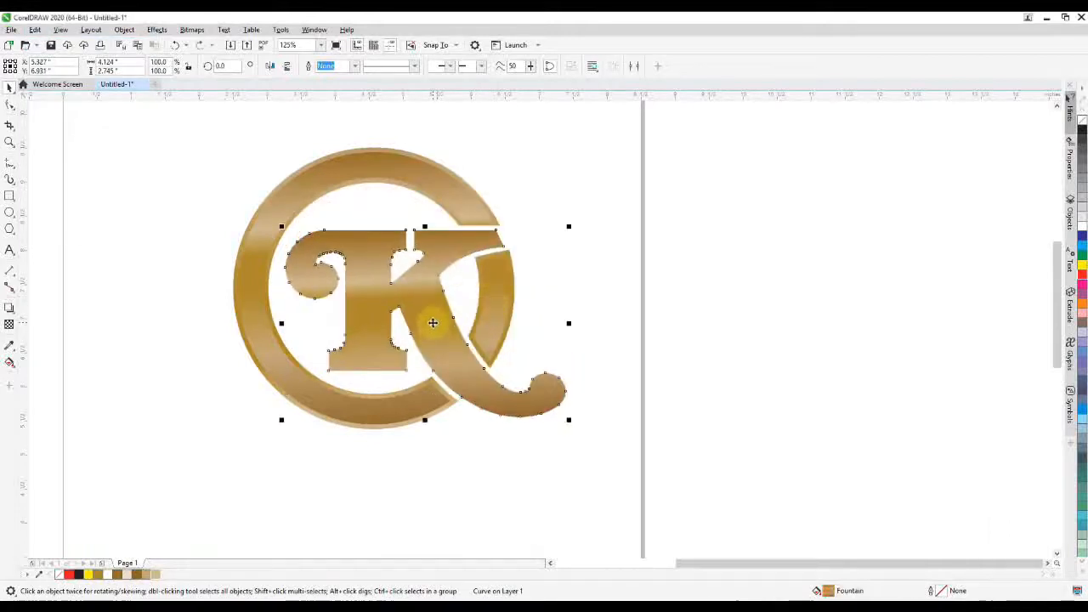
Extend the tip of the K's upper arm outward by moving its two end nodes with the Shape tool.
{"action": "scroll", "coordinate": [546, 243], "scroll_direction": "up", "scroll_amount": 2}
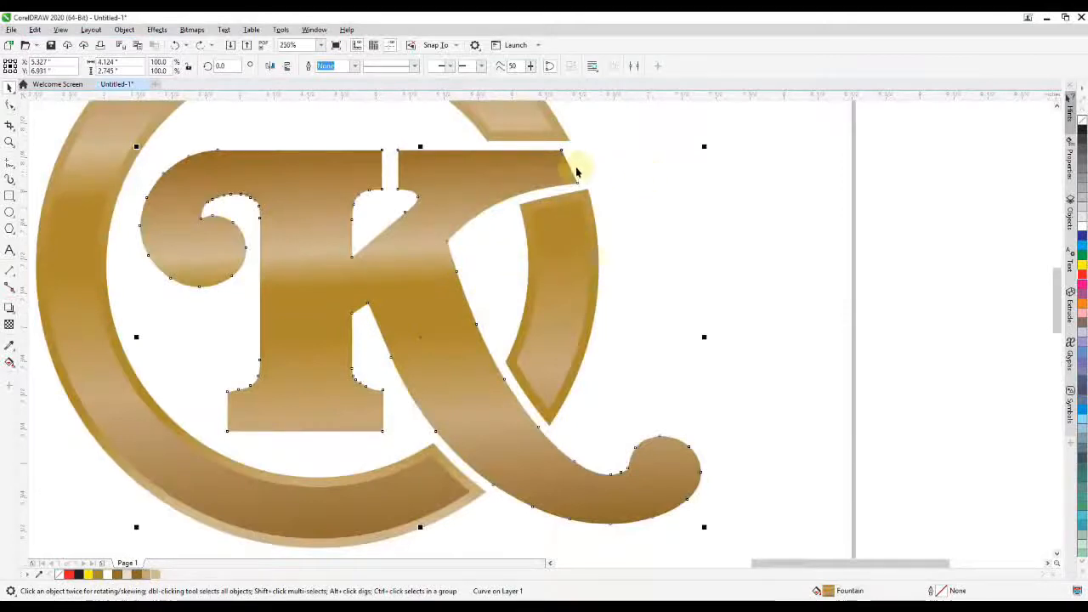
{"action": "scroll", "coordinate": [569, 170], "scroll_direction": "up", "scroll_amount": 2}
{"action": "key", "text": "F10"}
{"action": "left_click", "coordinate": [576, 202]}
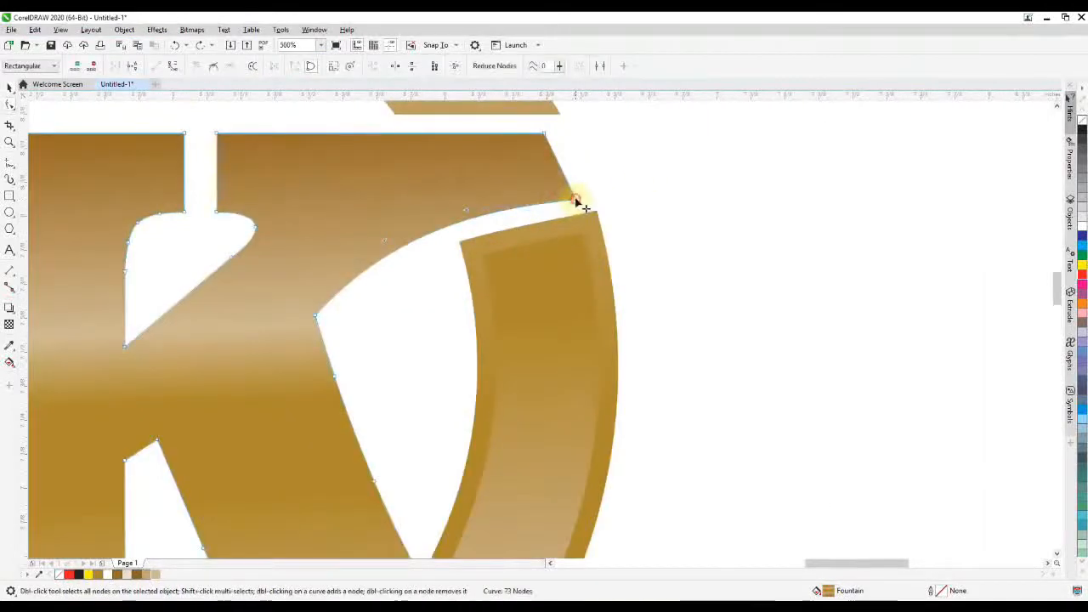
{"action": "left_click_drag", "start_coordinate": [577, 198], "coordinate": [583, 194]}
{"action": "left_click_drag", "start_coordinate": [545, 133], "coordinate": [569, 136]}
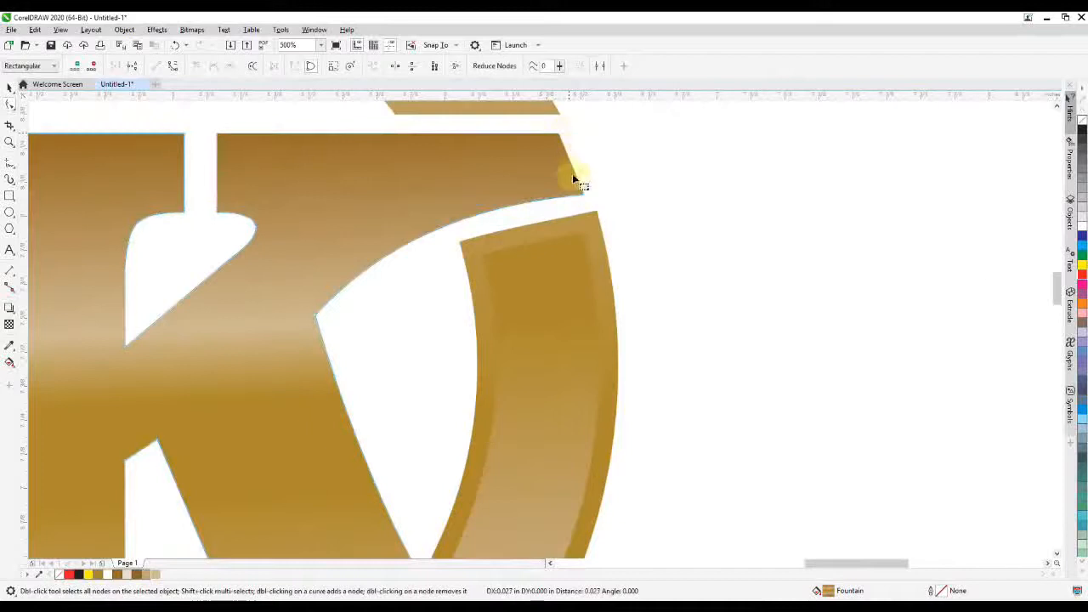
{"action": "left_click_drag", "start_coordinate": [585, 194], "coordinate": [591, 193]}
{"action": "scroll", "coordinate": [560, 213], "scroll_direction": "down", "scroll_amount": 1}
{"action": "key", "text": "space"}
{"action": "left_click", "coordinate": [632, 238]}
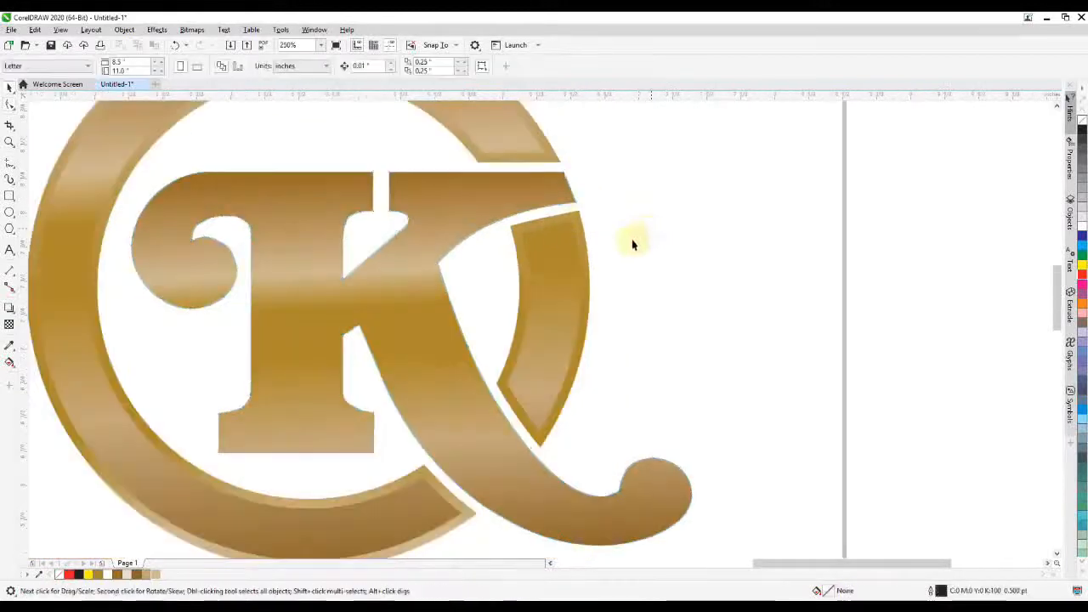
{"action": "scroll", "coordinate": [620, 234], "scroll_direction": "down", "scroll_amount": 1}
{"action": "left_click", "coordinate": [462, 297]}
{"action": "scroll", "coordinate": [532, 252], "scroll_direction": "up", "scroll_amount": 1}
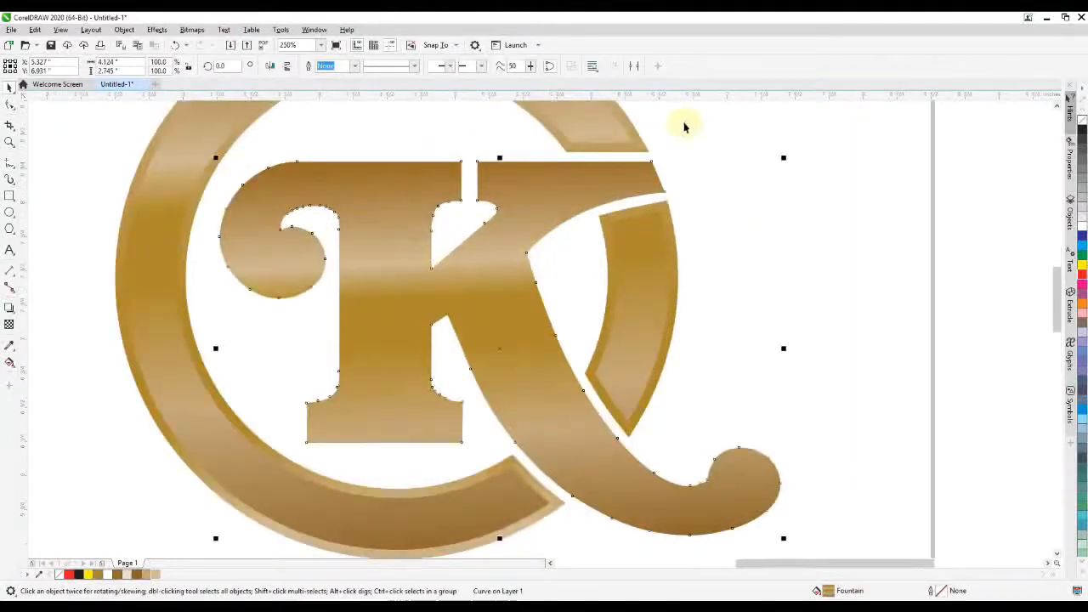
{"action": "left_click_drag", "start_coordinate": [782, 158], "coordinate": [779, 162]}
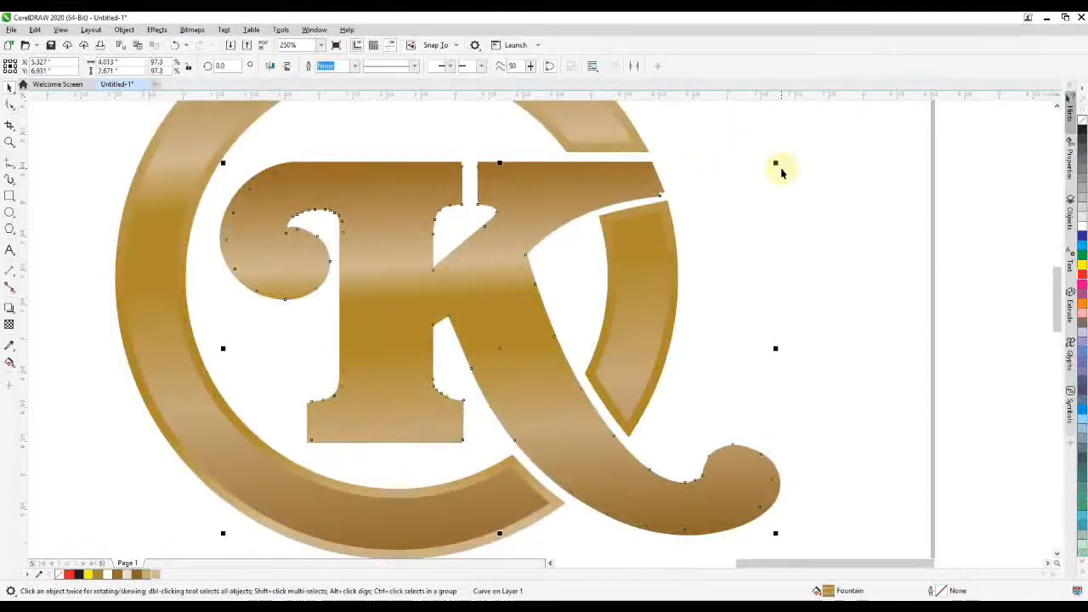
{"action": "key", "text": "ctrl+z"}
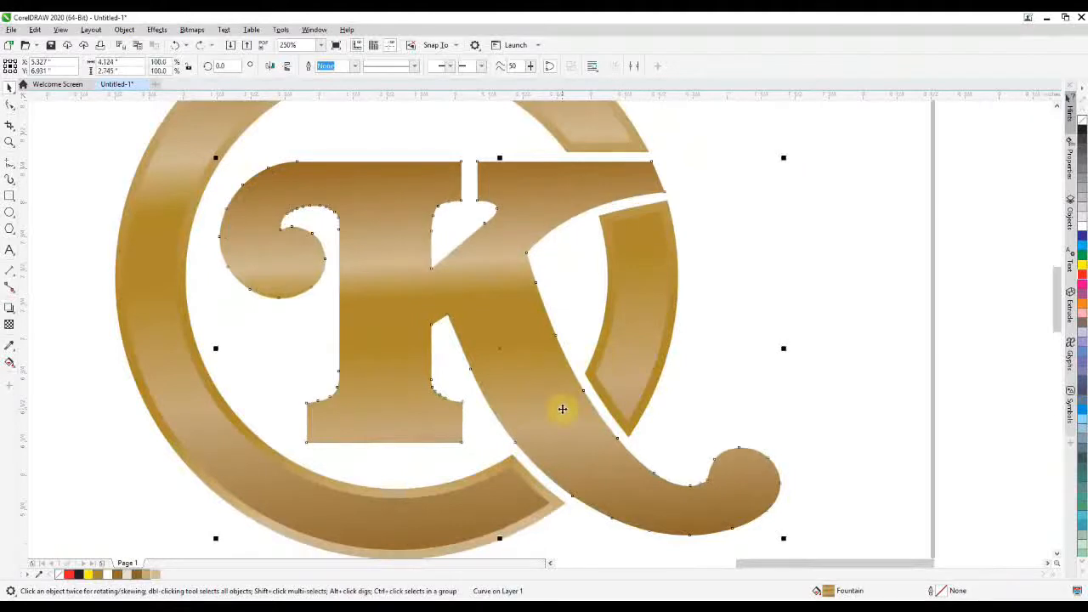
{"action": "left_click_drag", "start_coordinate": [560, 413], "coordinate": [593, 358]}
{"action": "key", "text": "ctrl+z"}
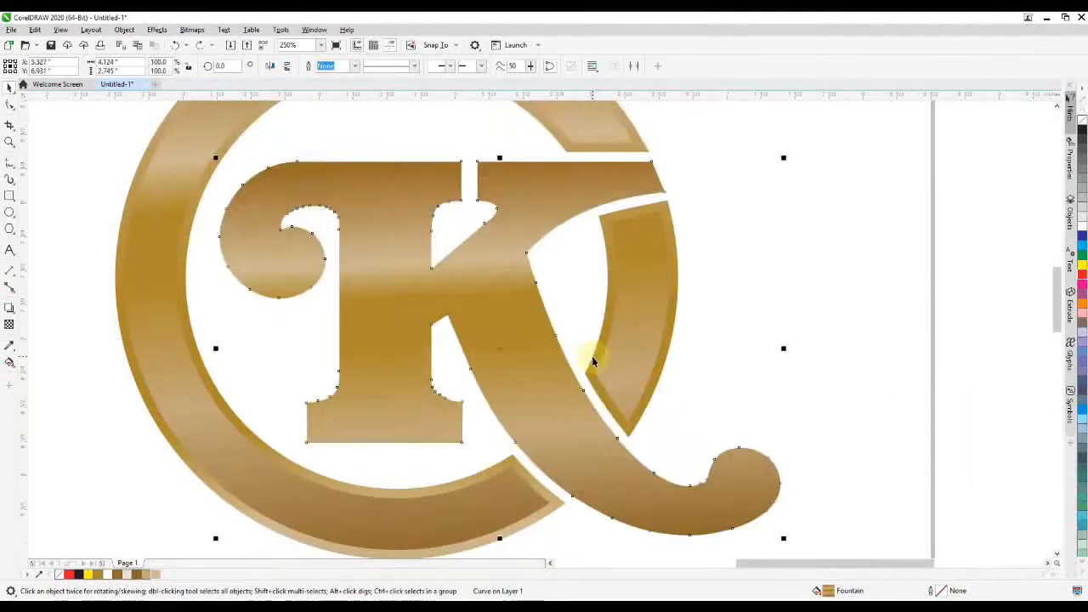
Duplicate the letter K slightly up and to the right, and fill the copy with the brown C37 M57 Y100 K23.
{"action": "scroll", "coordinate": [544, 377], "scroll_direction": "down", "scroll_amount": 1}
{"action": "scroll", "coordinate": [549, 394], "scroll_direction": "up", "scroll_amount": 1}
{"action": "left_click_drag", "start_coordinate": [550, 397], "coordinate": [558, 390]}
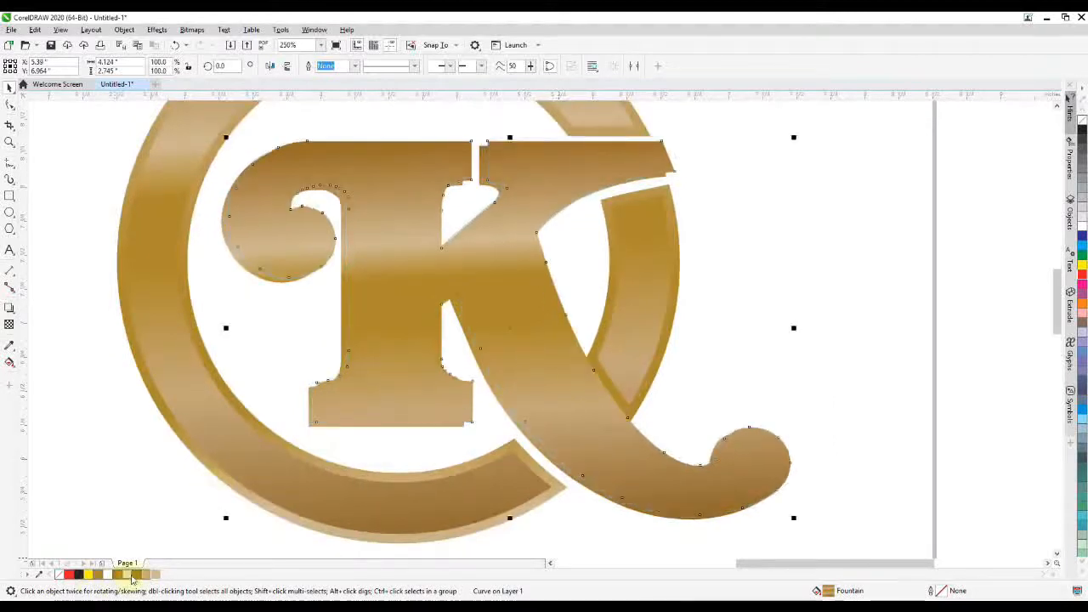
{"action": "left_click", "coordinate": [134, 575]}
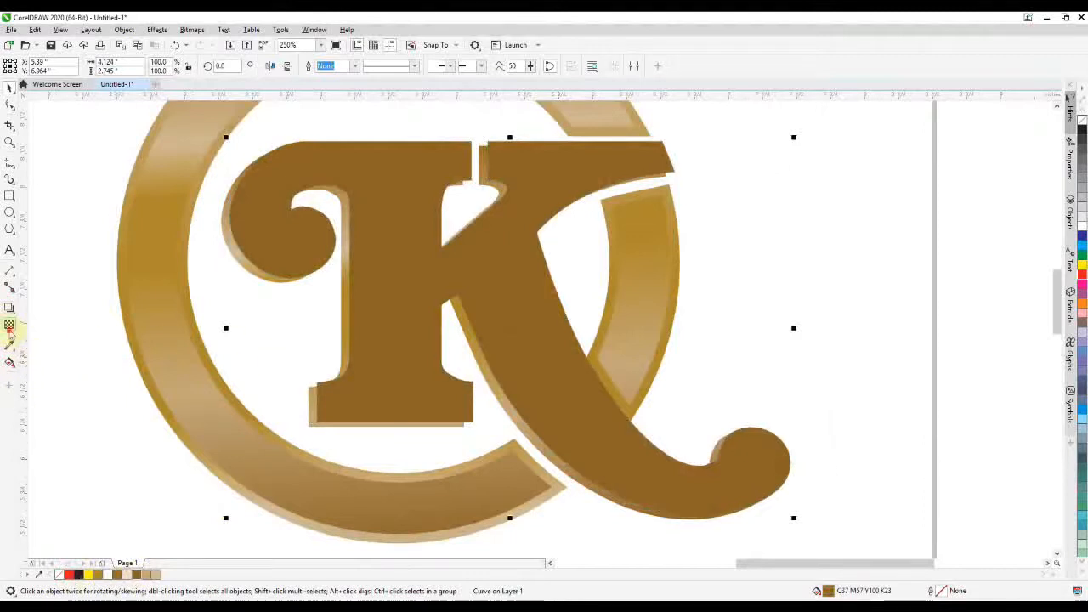
Apply a vertical linear transparency to the brown K copy, solid at its base and fading out towards its top.
{"action": "left_click", "coordinate": [9, 327]}
{"action": "left_click_drag", "start_coordinate": [451, 182], "coordinate": [437, 354]}
{"action": "left_click_drag", "start_coordinate": [428, 430], "coordinate": [459, 213]}
{"action": "key", "text": "space"}
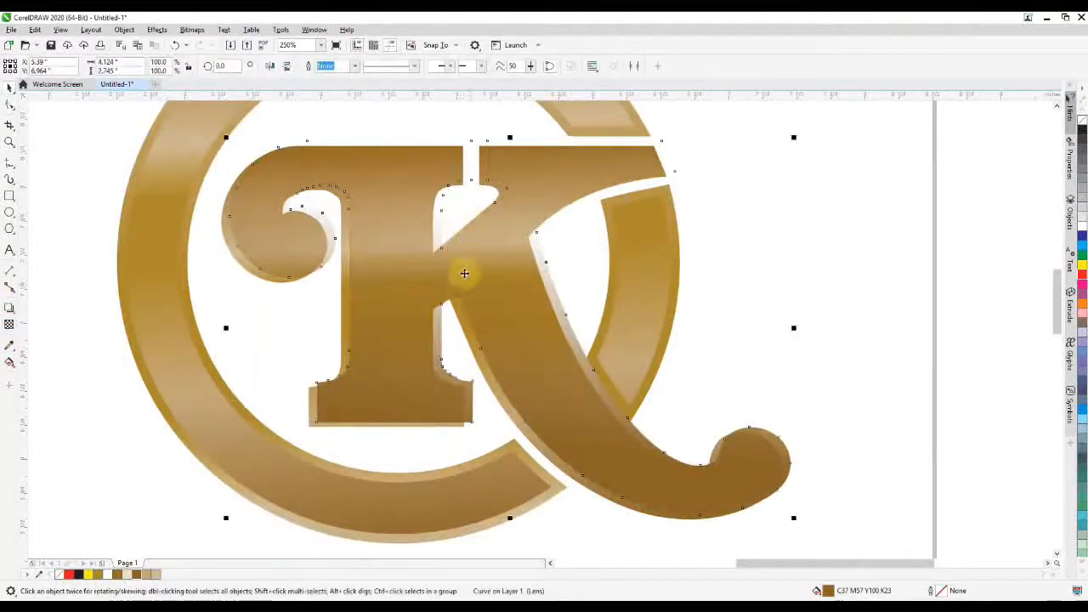
PowerClip an offset copy of the gradient K inside the original K, and delete that content to leave an empty frame.
{"action": "left_click_drag", "start_coordinate": [385, 358], "coordinate": [520, 365]}
{"action": "key", "text": "ctrl+z"}
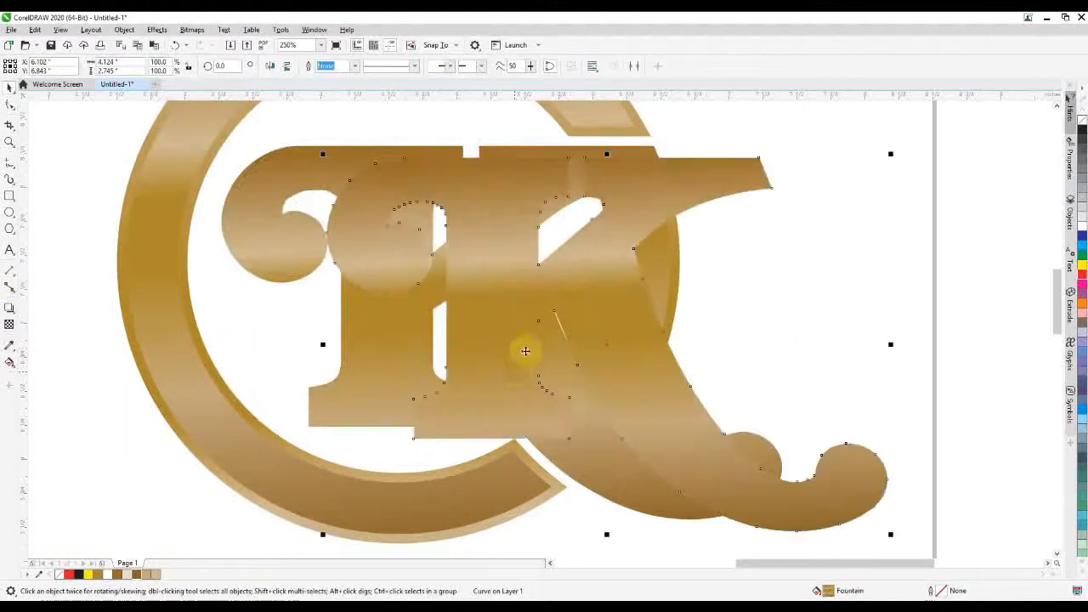
{"action": "right_click", "coordinate": [519, 348]}
{"action": "left_click", "coordinate": [552, 173]}
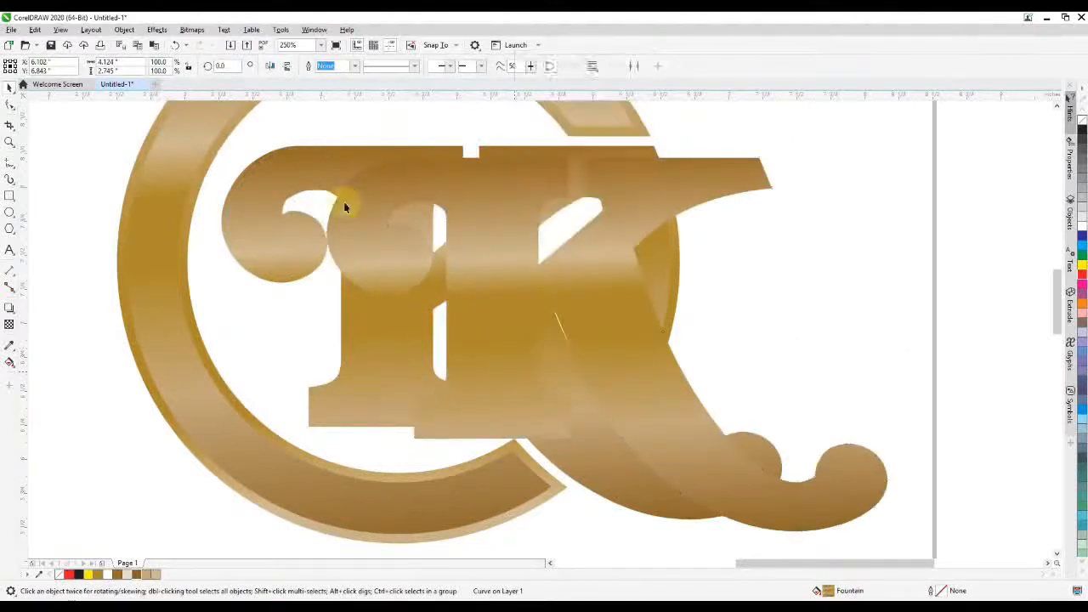
{"action": "left_click", "coordinate": [237, 228]}
{"action": "double_click", "coordinate": [237, 227]}
{"action": "key", "text": "Delete"}
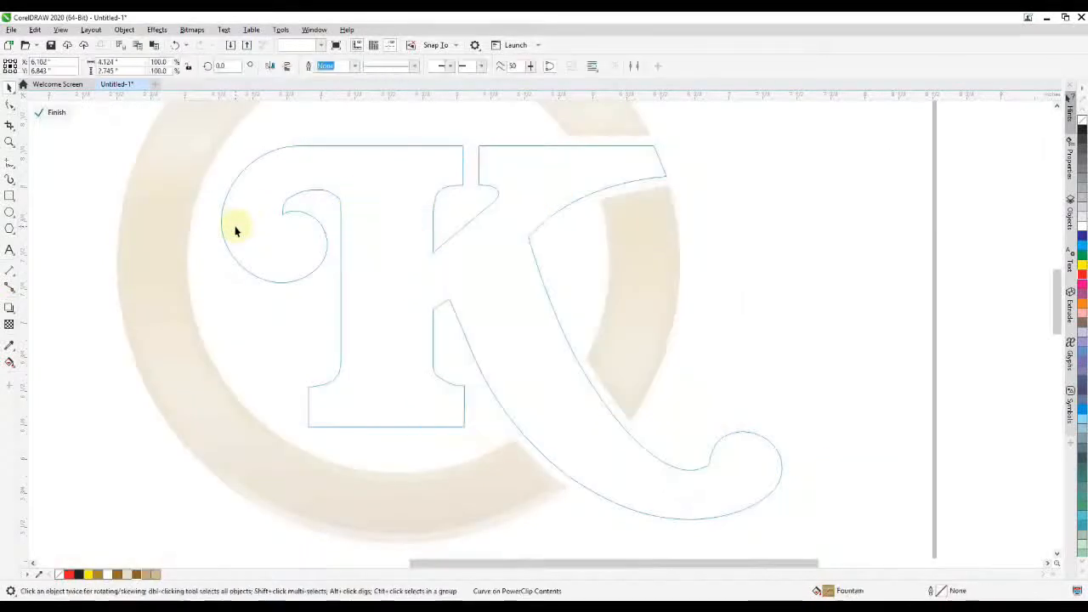
Paste the transparent brown K into the letter's PowerClip and offset it slightly up and right so a light bevel edge shows.
{"action": "key", "text": "ctrl+v"}
{"action": "scroll", "coordinate": [396, 382], "scroll_direction": "up", "scroll_amount": 2}
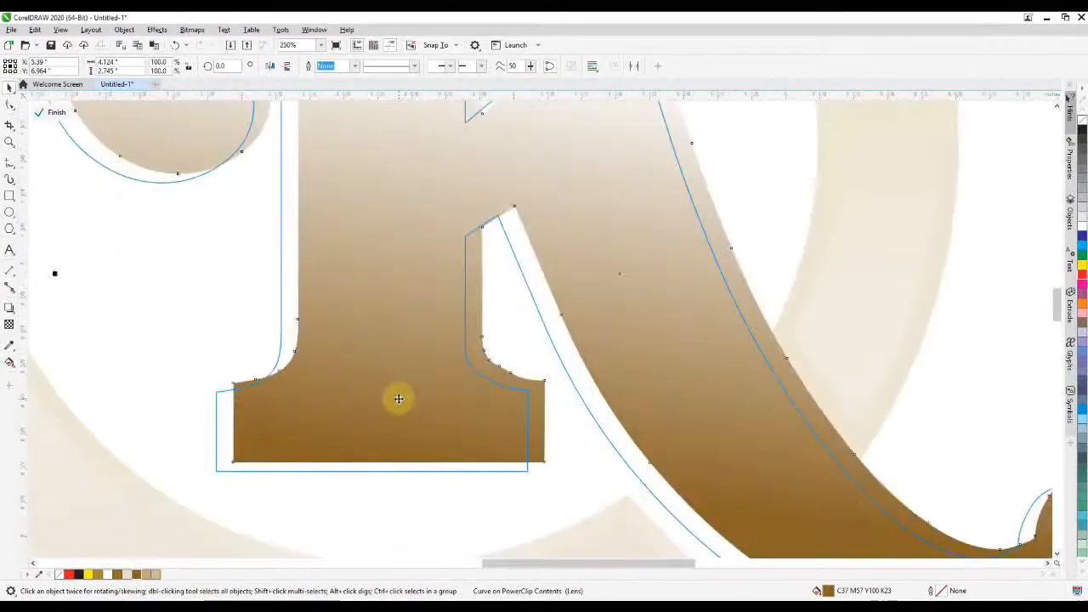
{"action": "left_click_drag", "start_coordinate": [399, 402], "coordinate": [393, 396]}
{"action": "left_click", "coordinate": [456, 494], "text": "ctrl"}
{"action": "scroll", "coordinate": [409, 449], "scroll_direction": "down", "scroll_amount": 2}
{"action": "left_click", "coordinate": [416, 446]}
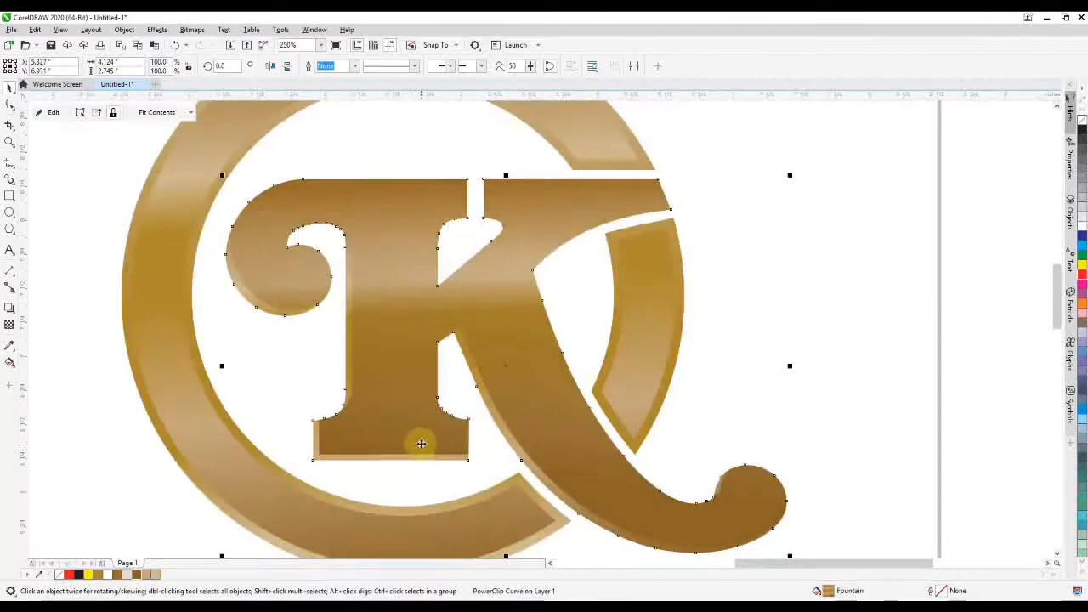
{"action": "left_click", "coordinate": [405, 419], "text": "ctrl"}
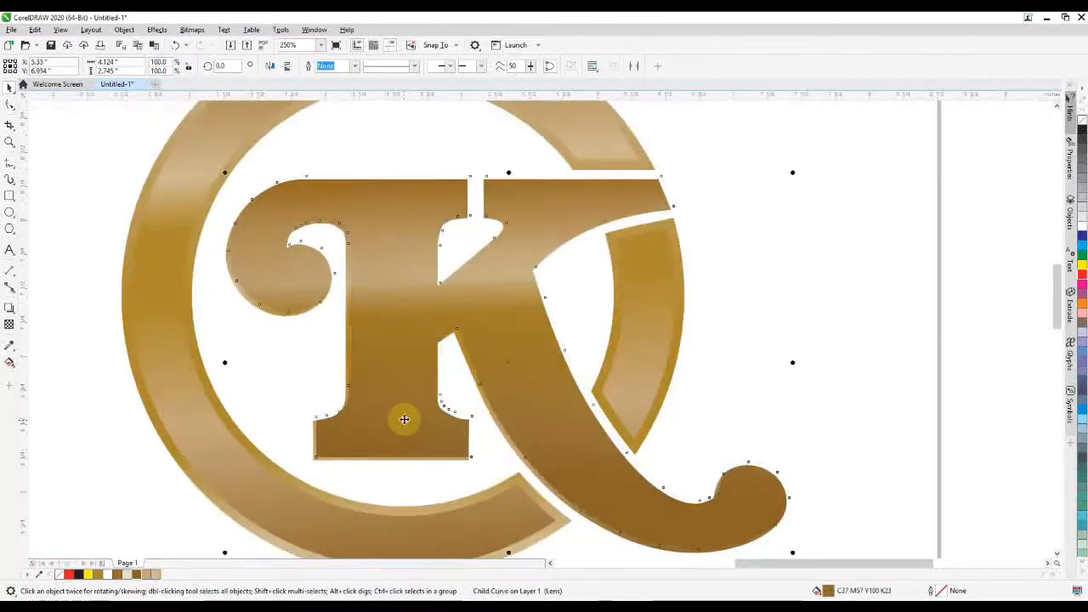
{"action": "left_click_drag", "start_coordinate": [404, 415], "coordinate": [406, 411]}
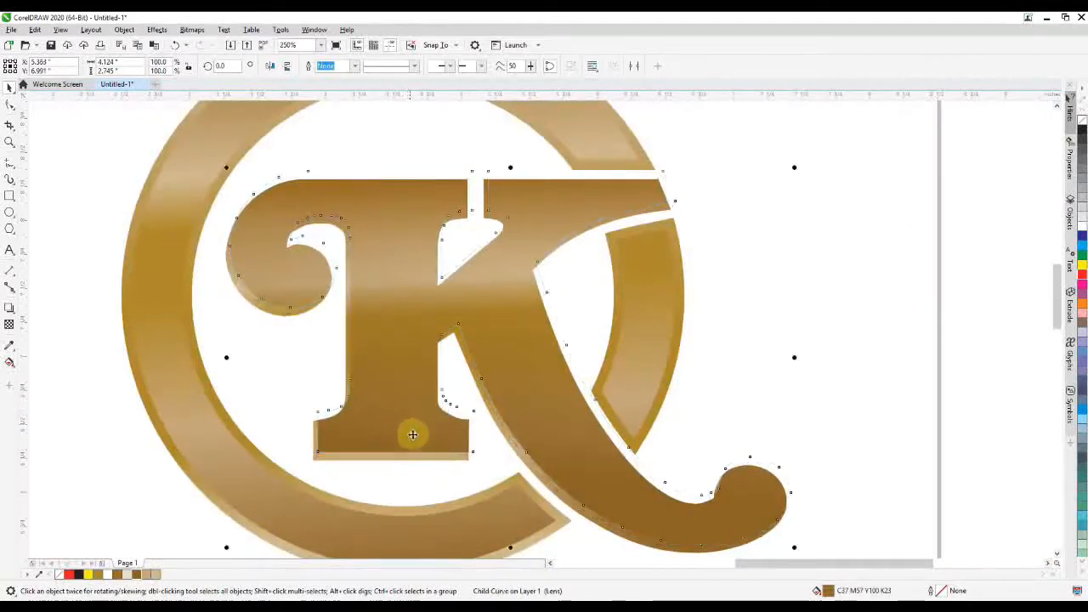
{"action": "key", "text": "g"}
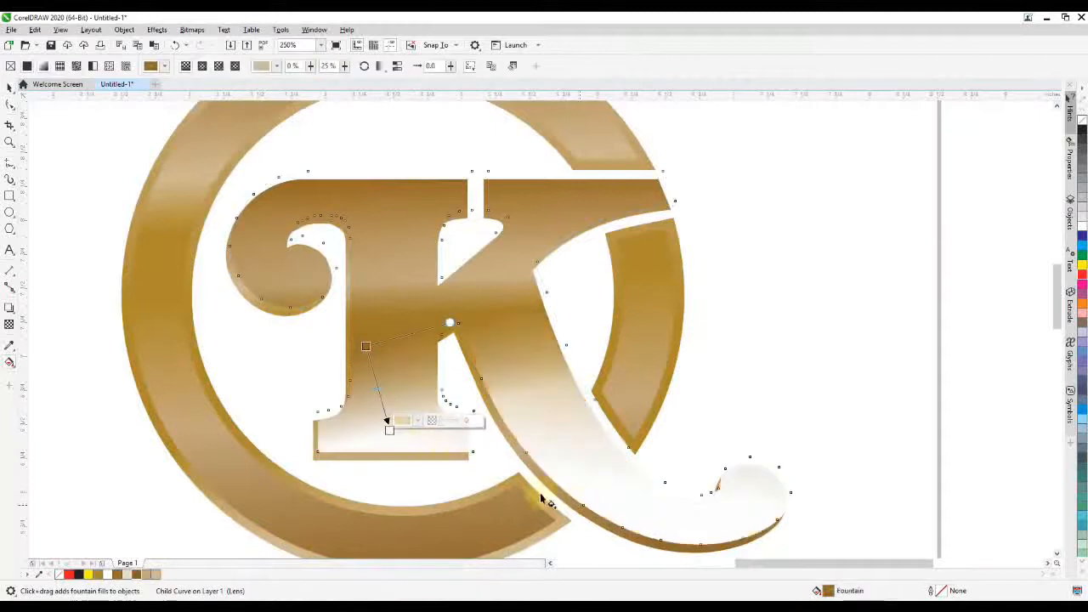
{"action": "key", "text": "ctrl+z"}
{"action": "key", "text": "space"}
{"action": "left_click", "coordinate": [392, 418]}
{"action": "key", "text": "g"}
{"action": "mouse_move", "coordinate": [373, 260]}
{"action": "left_mouse_down"}
{"action": "mouse_move", "coordinate": [404, 364]}
{"action": "mouse_move", "coordinate": [402, 416]}
{"action": "mouse_move", "coordinate": [543, 494]}
{"action": "left_mouse_up"}
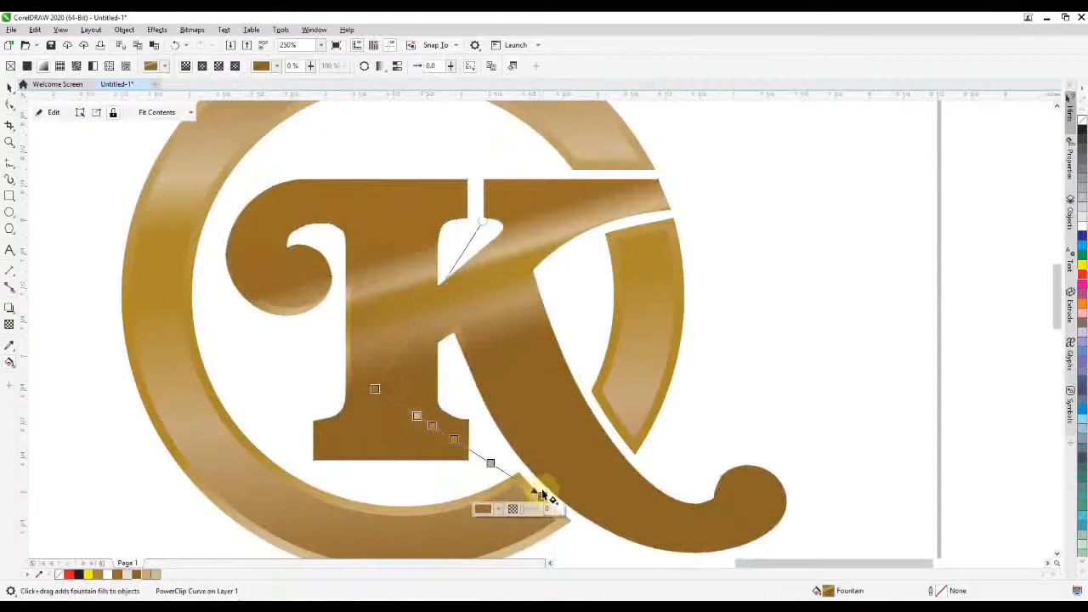
{"action": "key", "text": "space"}
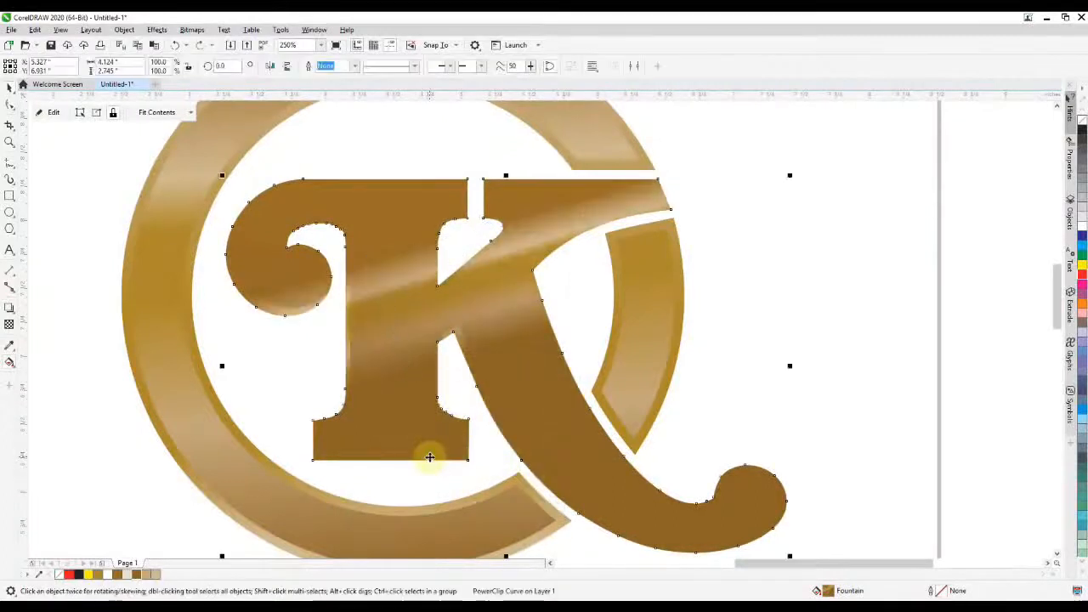
{"action": "key", "text": "Escape"}
{"action": "left_click", "coordinate": [385, 461]}
{"action": "left_click_drag", "start_coordinate": [389, 475], "coordinate": [440, 342]}
{"action": "key", "text": "ctrl+z"}
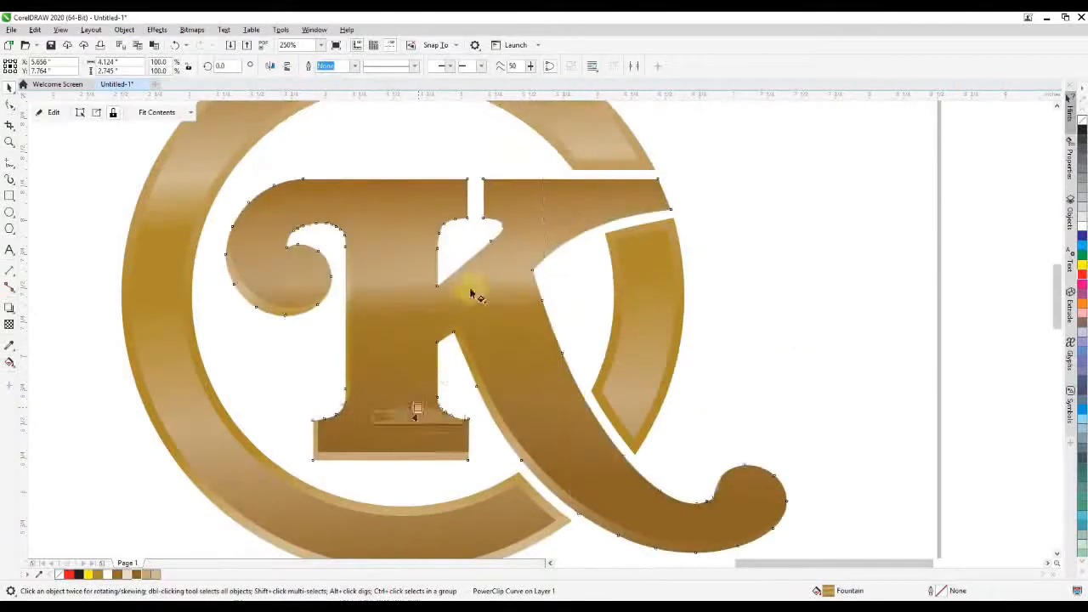
{"action": "key", "text": "space"}
{"action": "key", "text": "ctrl+z"}
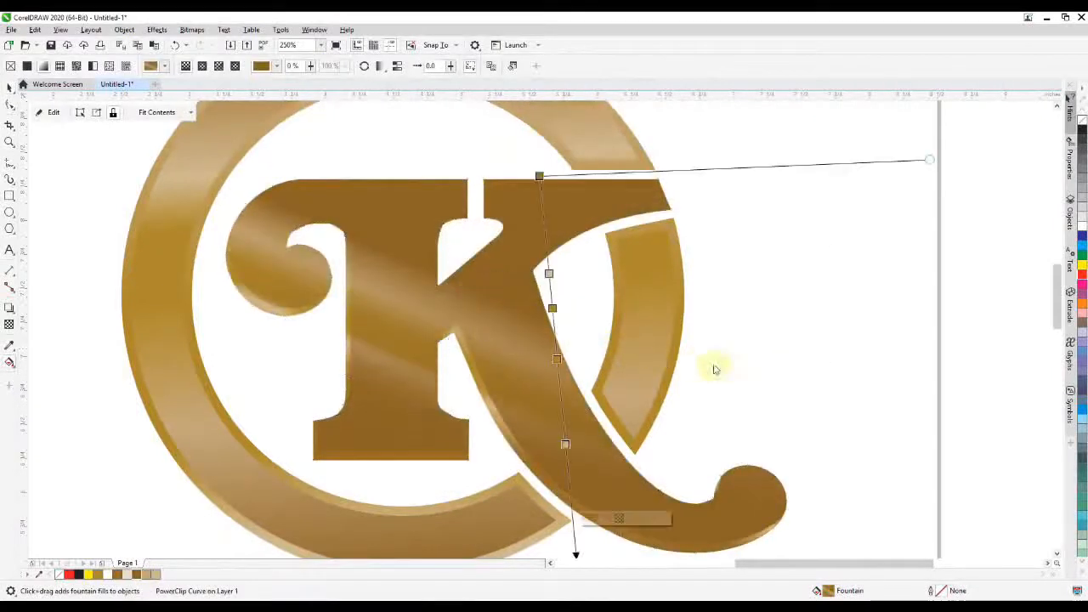
{"action": "key", "text": "space"}
{"action": "left_click", "coordinate": [800, 384]}
Duplicate the brown overlay inside the K's PowerClip, offsetting the copy up and to the left, and finish editing the contents.
{"action": "left_click", "coordinate": [438, 325]}
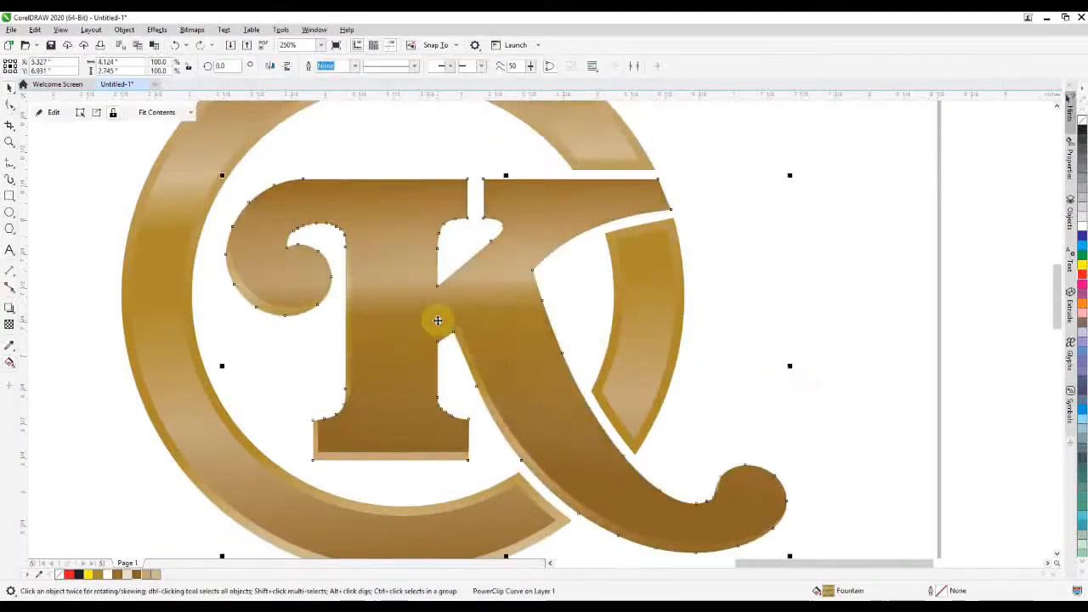
{"action": "double_click", "coordinate": [420, 324]}
{"action": "left_click_drag", "start_coordinate": [391, 308], "coordinate": [371, 338]}
{"action": "left_click", "coordinate": [695, 283], "text": "ctrl"}
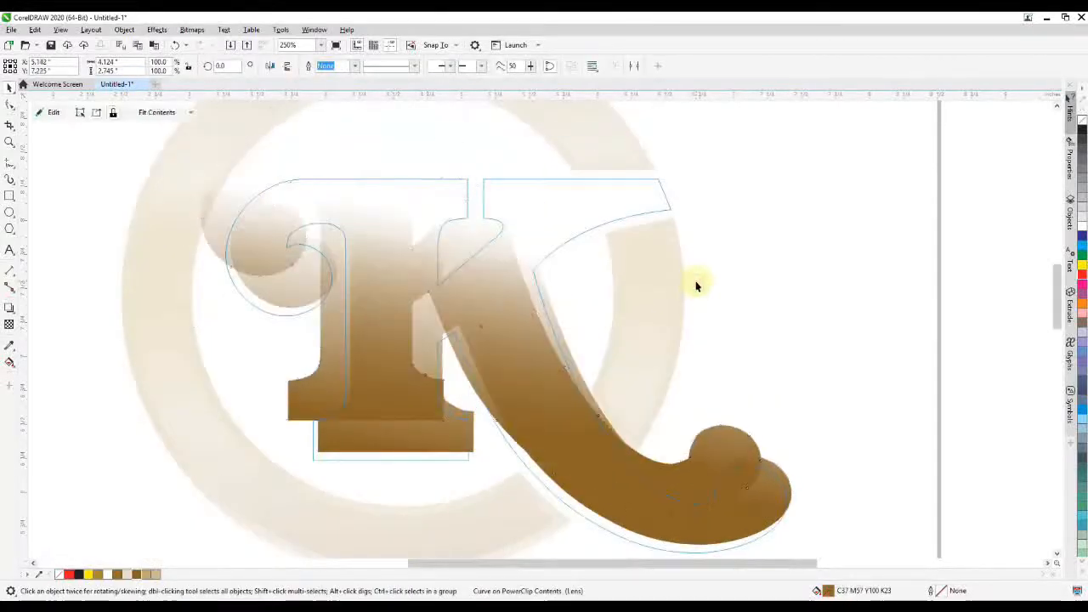
Enlarge the second overlay across the K and give it a diagonal fountain fill from brown at the leg to white beyond the swash.
{"action": "left_click", "coordinate": [491, 379], "text": "ctrl"}
{"action": "left_click_drag", "start_coordinate": [553, 352], "coordinate": [448, 399]}
{"action": "left_click_drag", "start_coordinate": [619, 464], "coordinate": [644, 503]}
{"action": "scroll", "coordinate": [388, 305], "scroll_direction": "down", "scroll_amount": 2}
{"action": "key", "text": "g"}
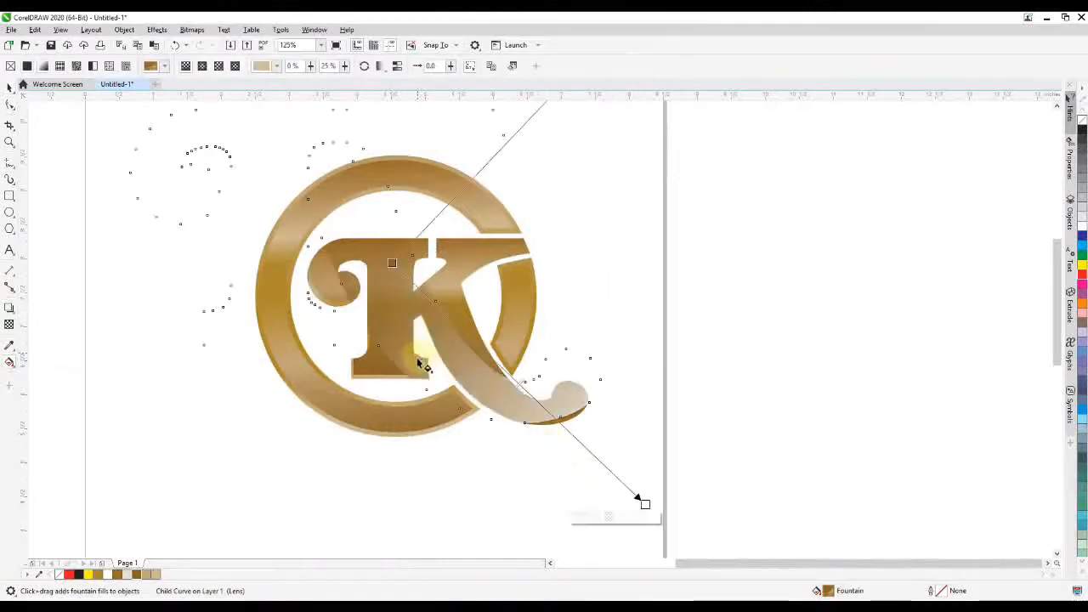
{"action": "left_click_drag", "start_coordinate": [392, 262], "coordinate": [486, 383]}
{"action": "key", "text": "space"}
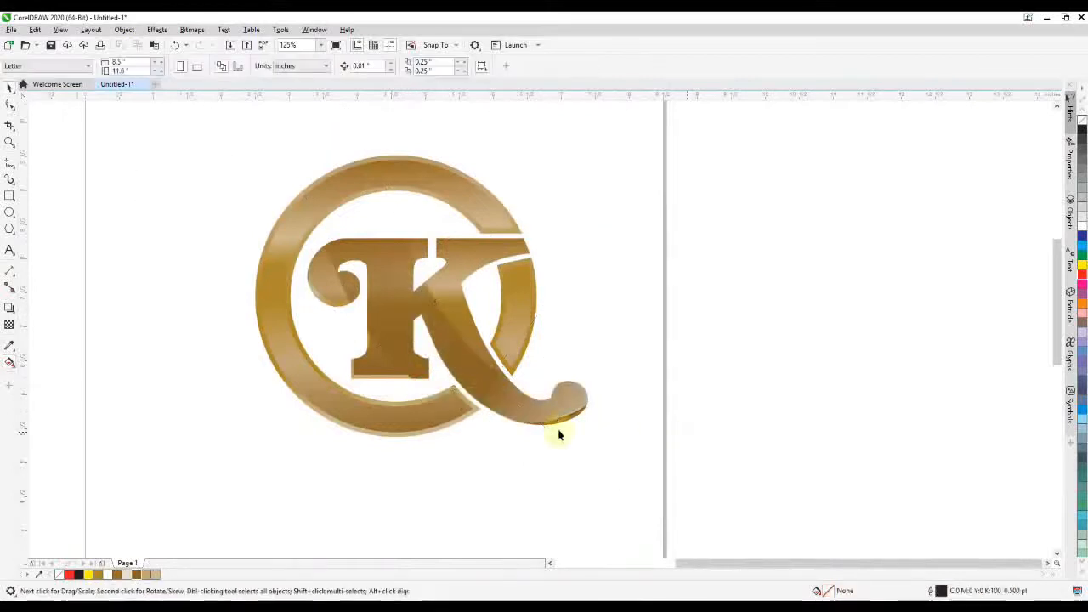
Group the three logo objects and preview the logo full-screen, zoomed to fit.
{"action": "scroll", "coordinate": [473, 426], "scroll_direction": "down", "scroll_amount": 2}
{"action": "left_click_drag", "start_coordinate": [274, 253], "coordinate": [274, 252]}
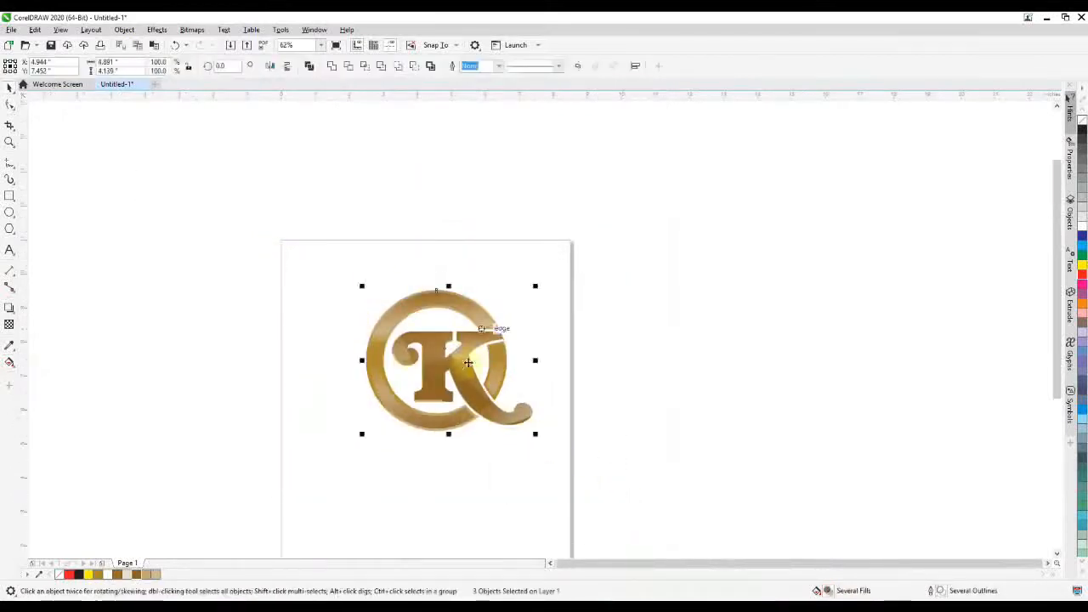
{"action": "key", "text": "ctrl+g"}
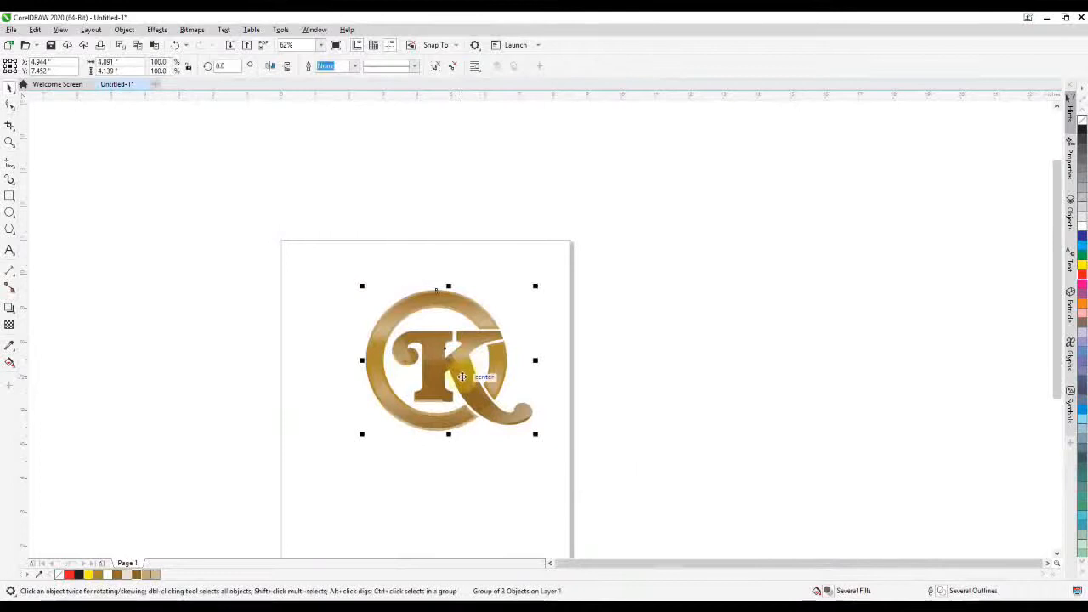
{"action": "key", "text": "F9"}
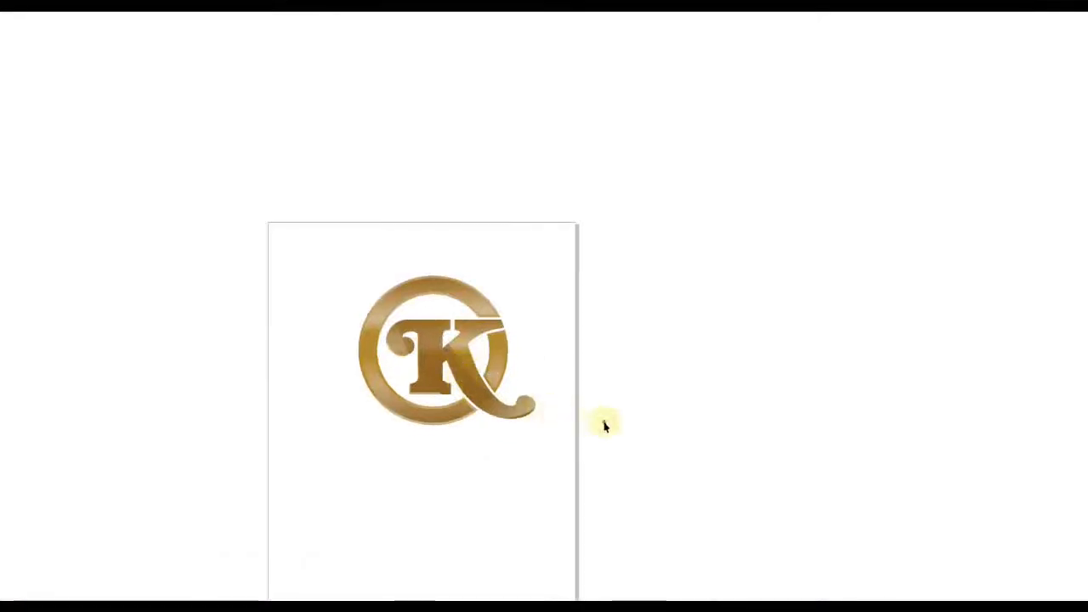
{"action": "key", "text": "F9"}
{"action": "key", "text": "F4"}
{"action": "key", "text": "F9"}
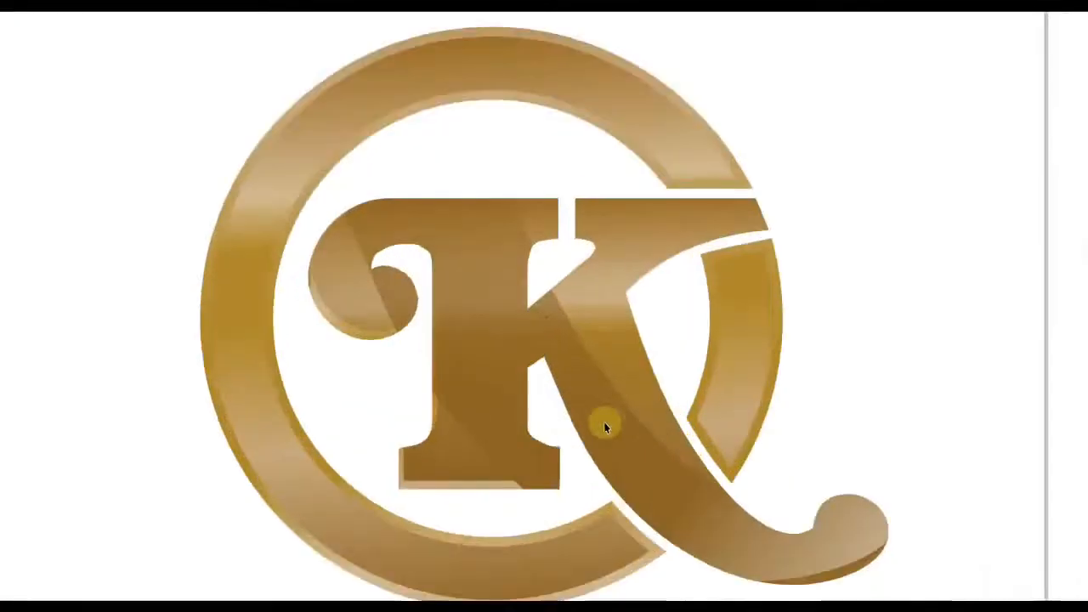